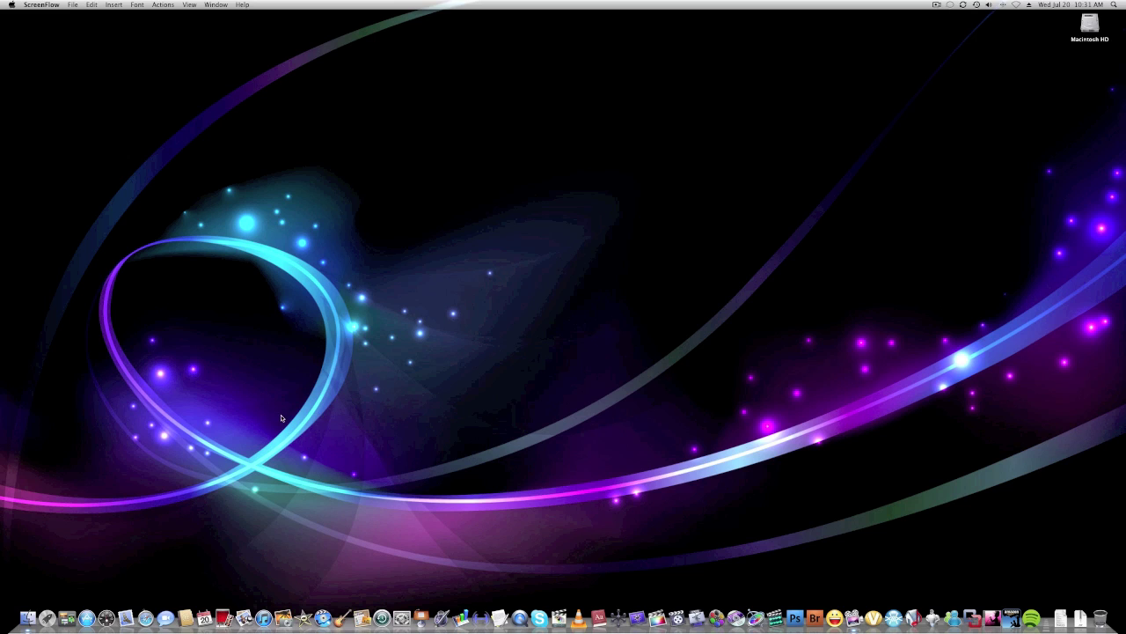
- Open windows in Safari, Pages and TextEdit, loading the Apple Start page from Top Sites in Safari
left_click(148, 613)
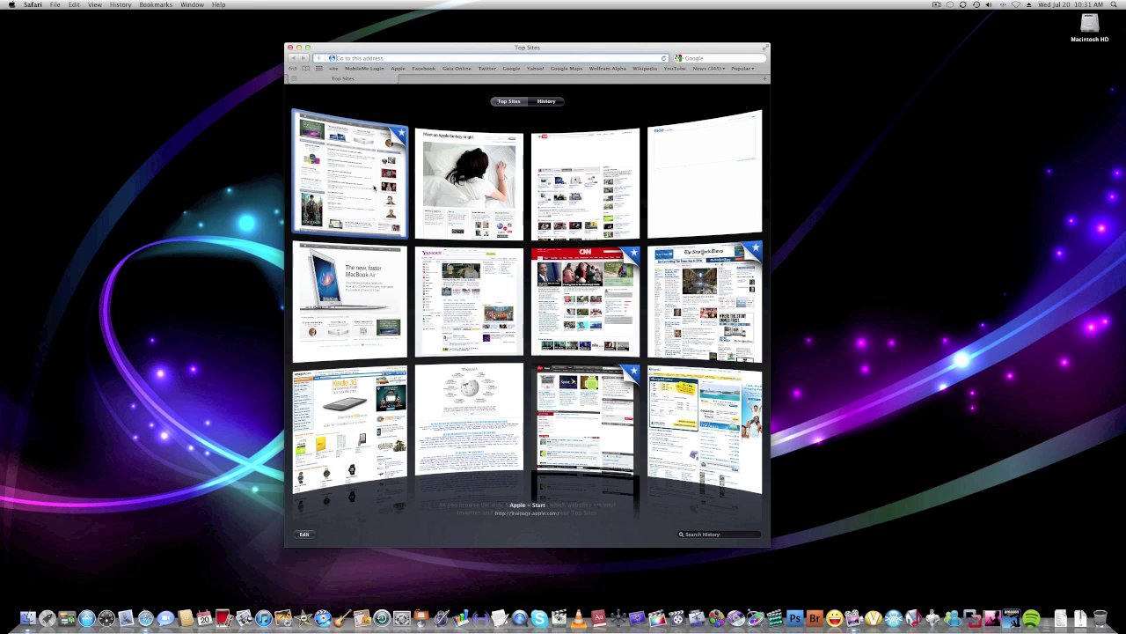
left_click(362, 196)
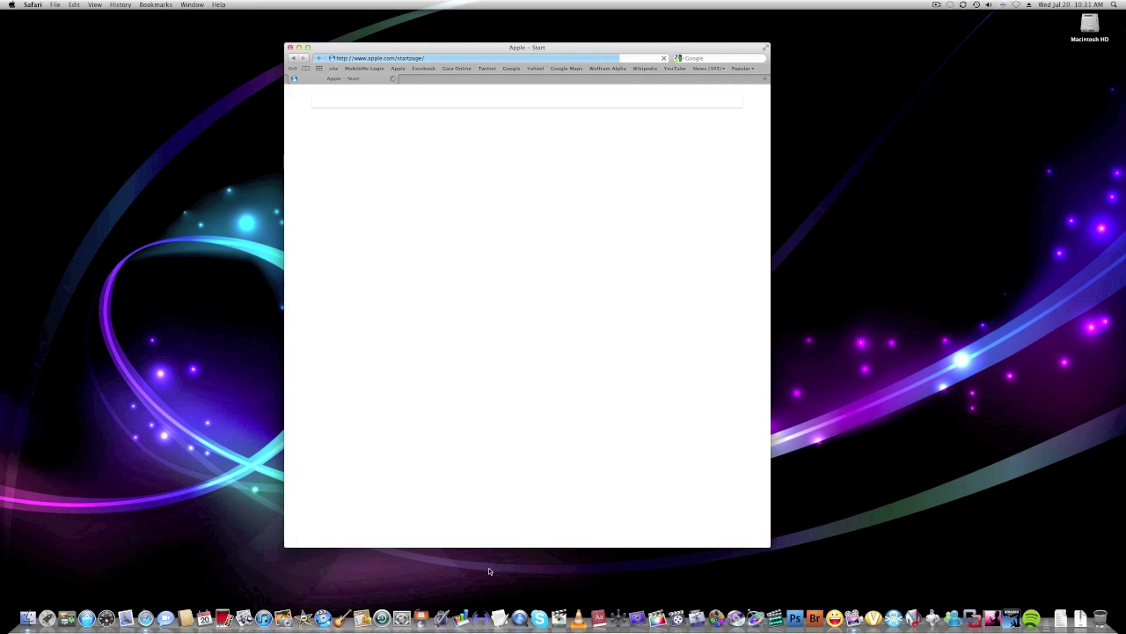
left_click(437, 605)
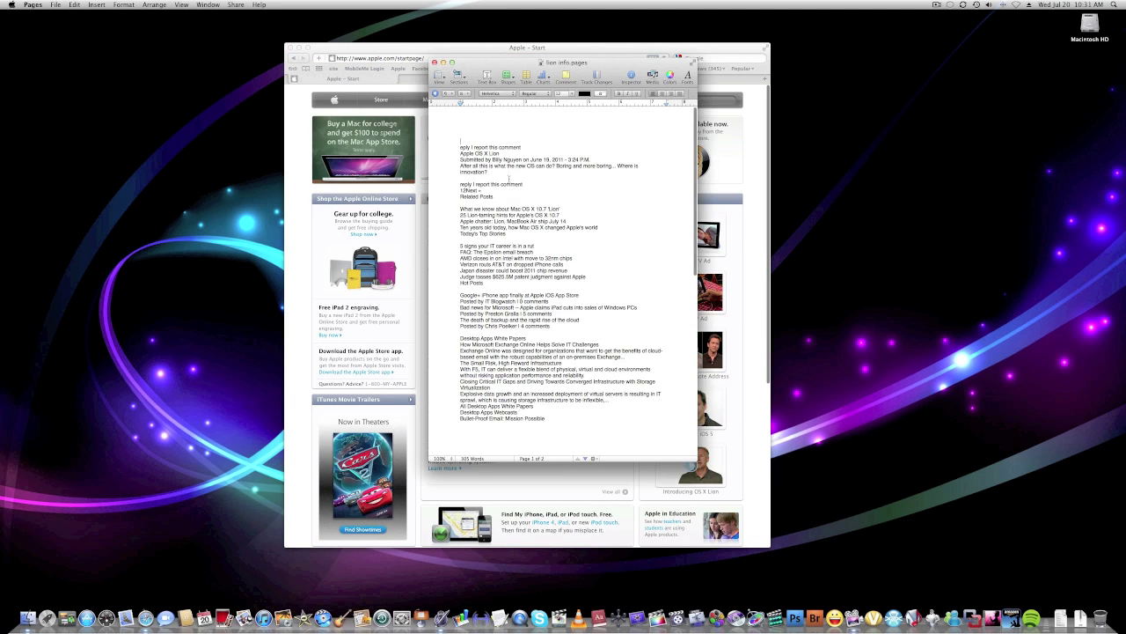
left_click(499, 618)
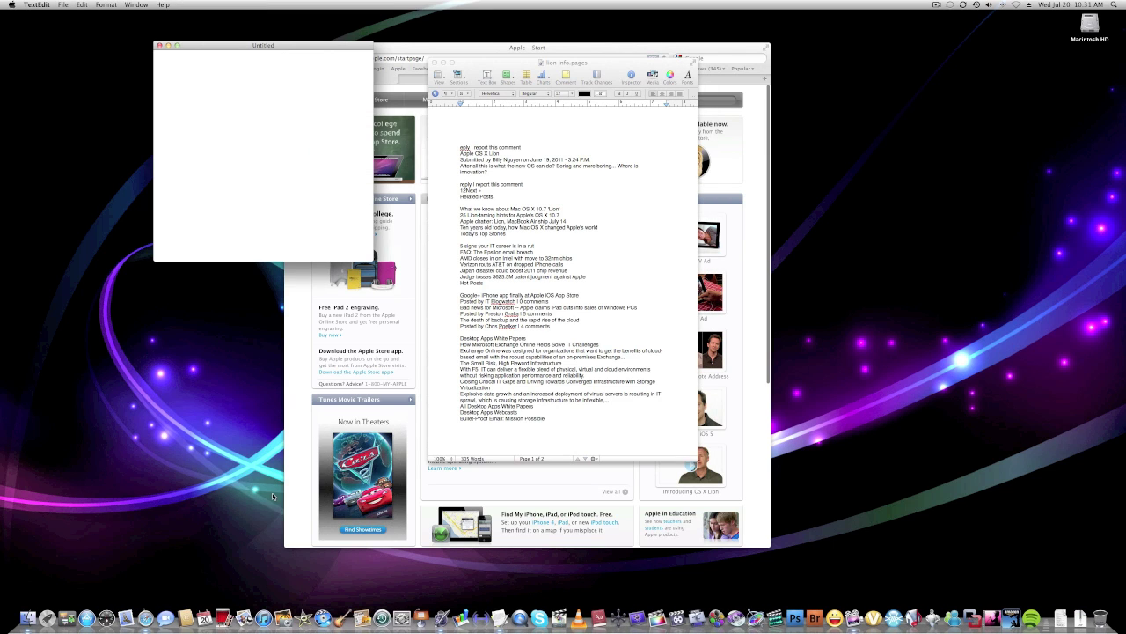
- Show all open windows in Mission Control and bring the Safari window to the front from there
key("F3")
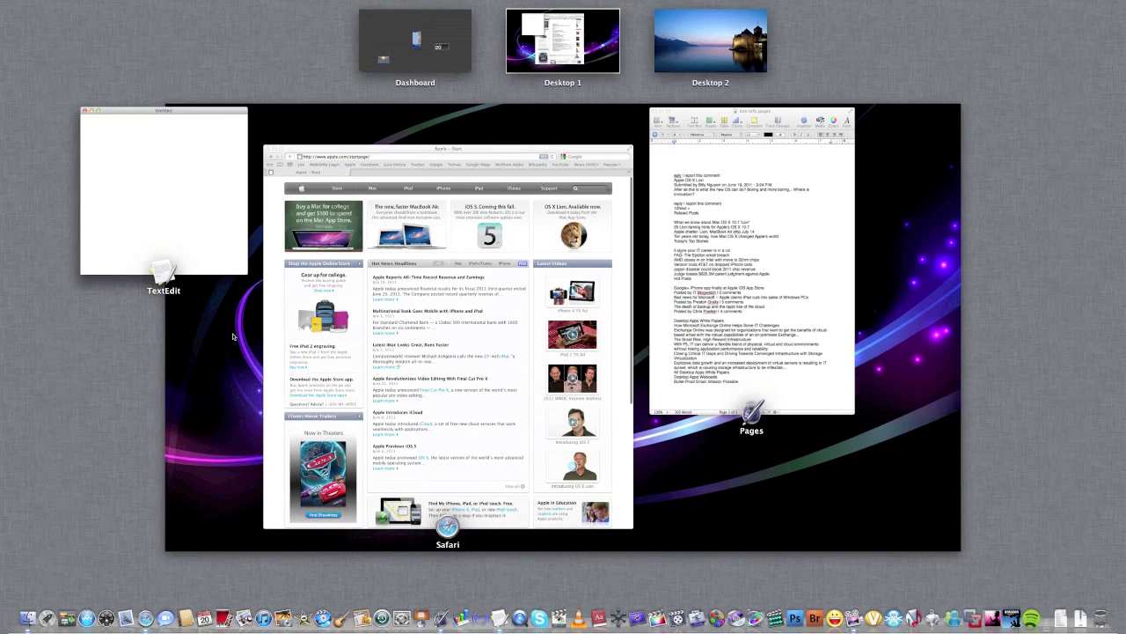
left_click_drag(468, 191, 576, 200)
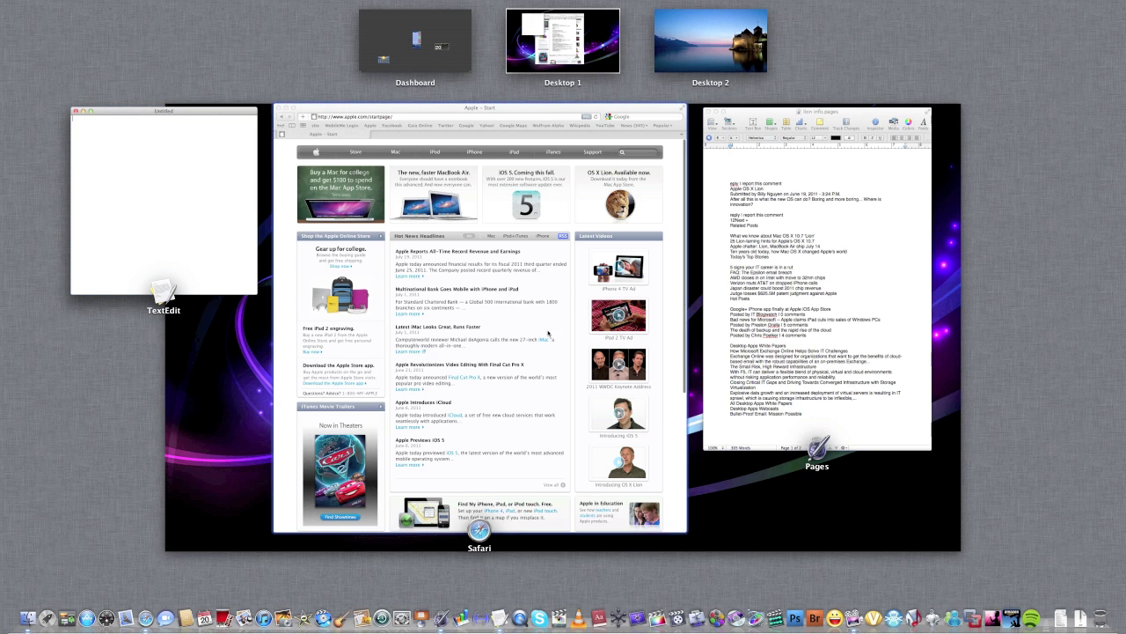
left_click(486, 337)
- Open a second Safari window and load CNN.com in it from Top Sites
left_click(55, 4)
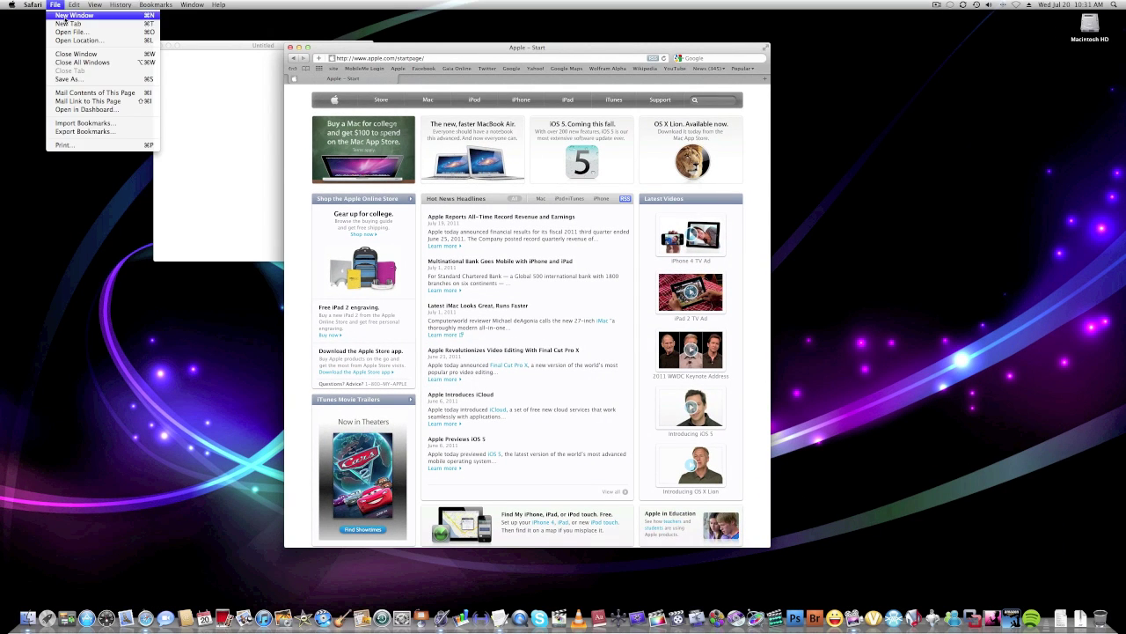
left_click(70, 15)
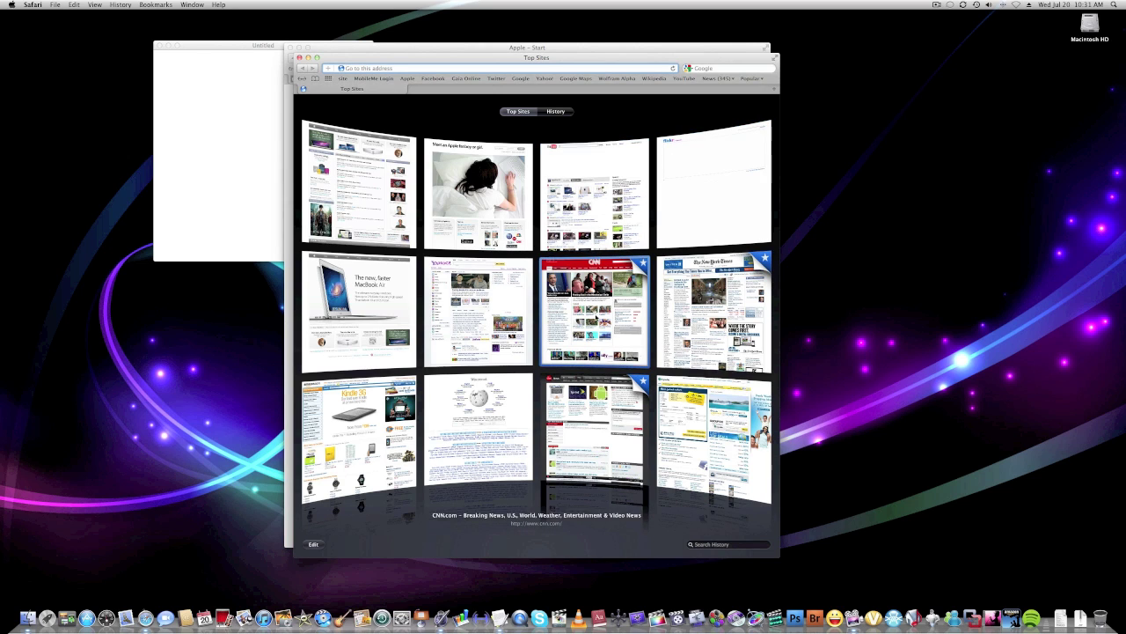
left_click(598, 318)
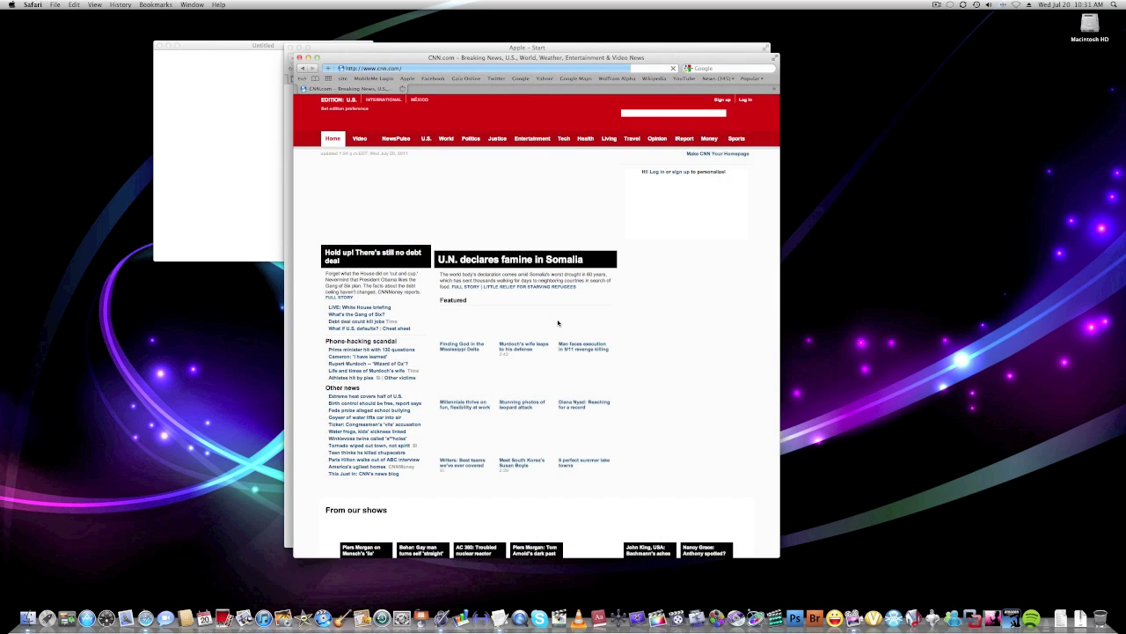
- In Mission Control, move both Safari windows, Apple Start and CNN, from Desktop 1 to Desktop 2
key("ctrl+Up")
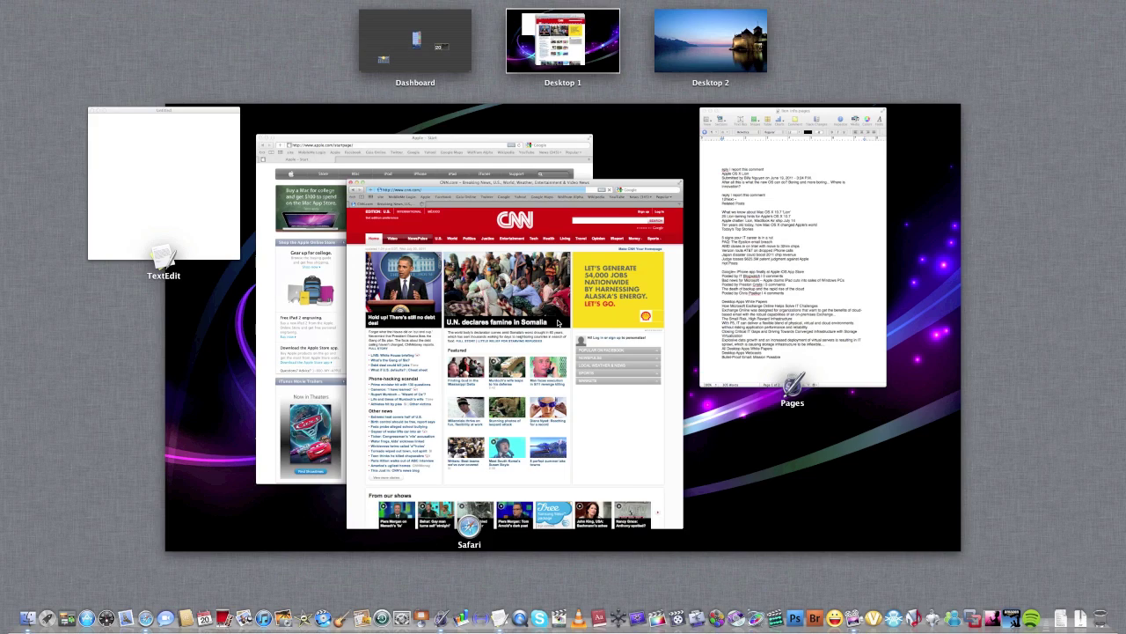
key("ctrl+Up")
key("ctrl+Up")
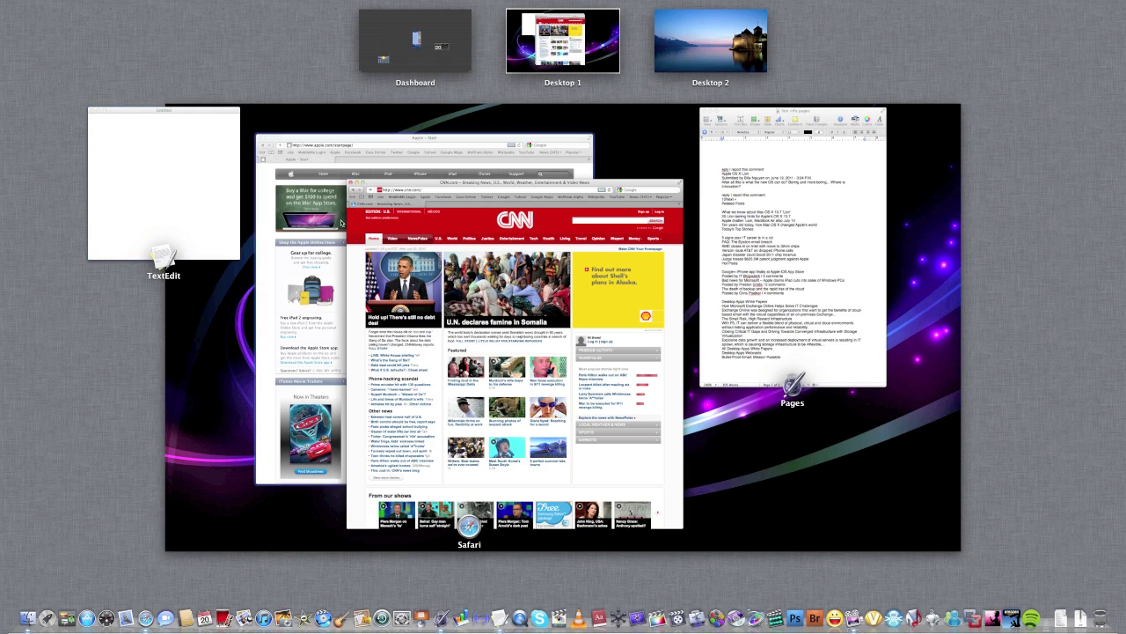
left_click_drag(387, 224, 694, 46)
left_click_drag(560, 208, 791, 35)
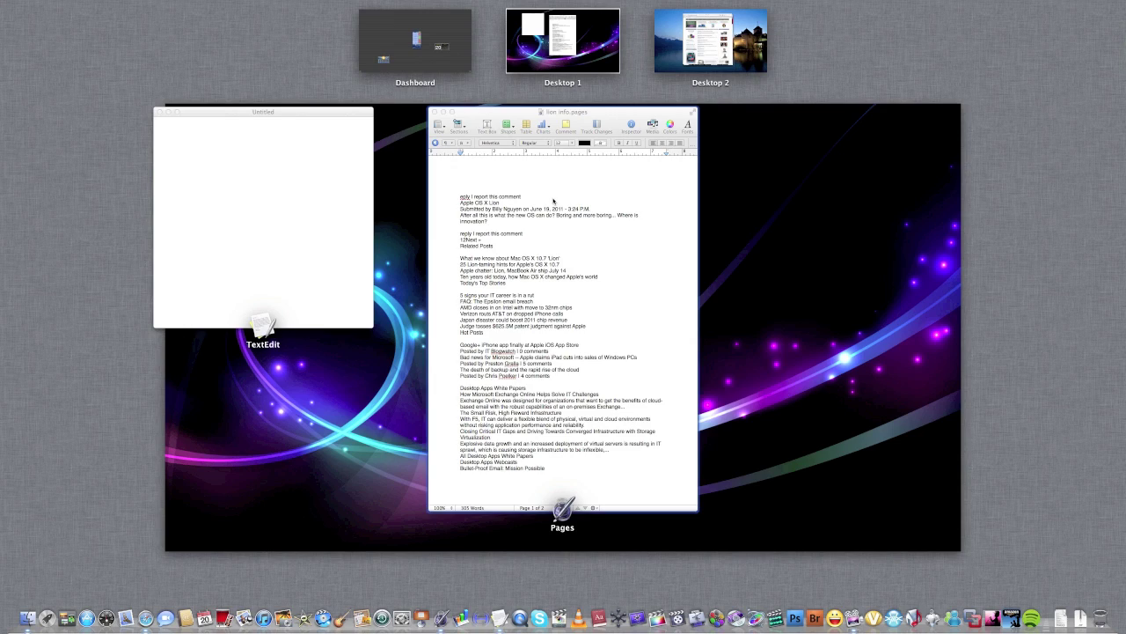
- Move the Pages window from Desktop 1 into a new desktop space and switch to that space
left_click_drag(553, 201, 1086, 28)
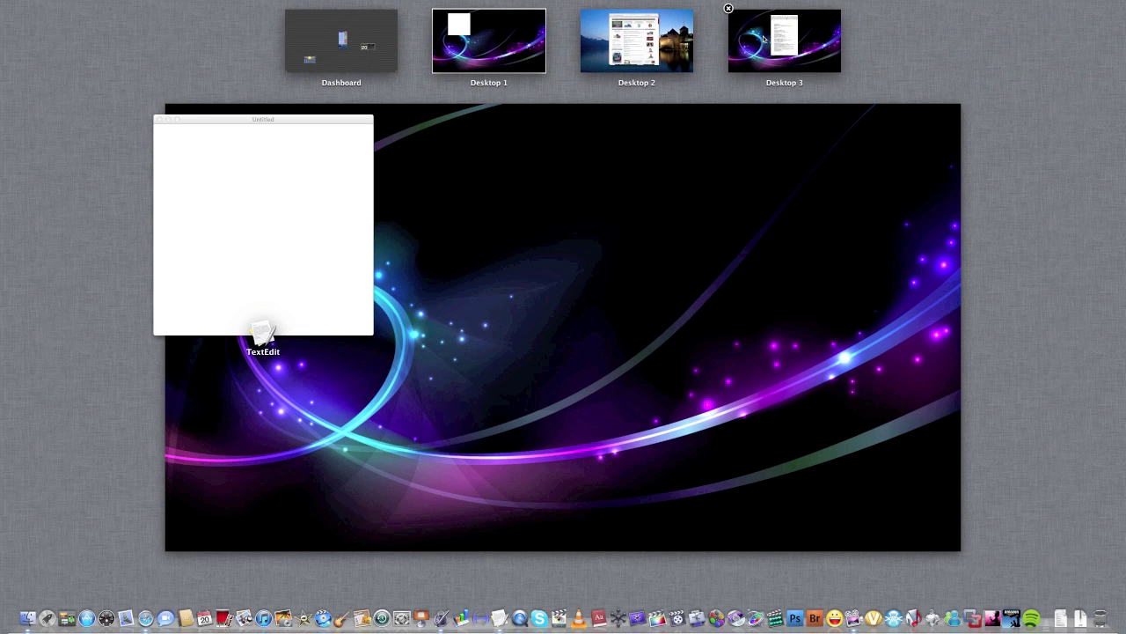
left_click(792, 44)
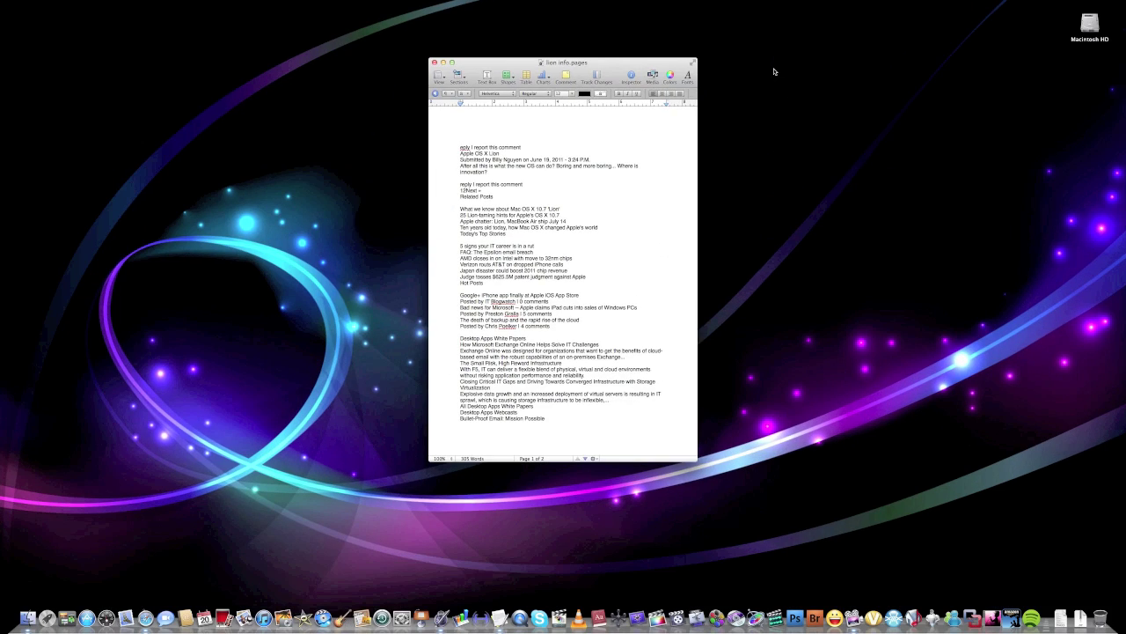
- Use Mission Control to visit Desktop 2 with the Safari windows, and return to Desktop 1
key("ctrl+Up")
left_click(637, 40)
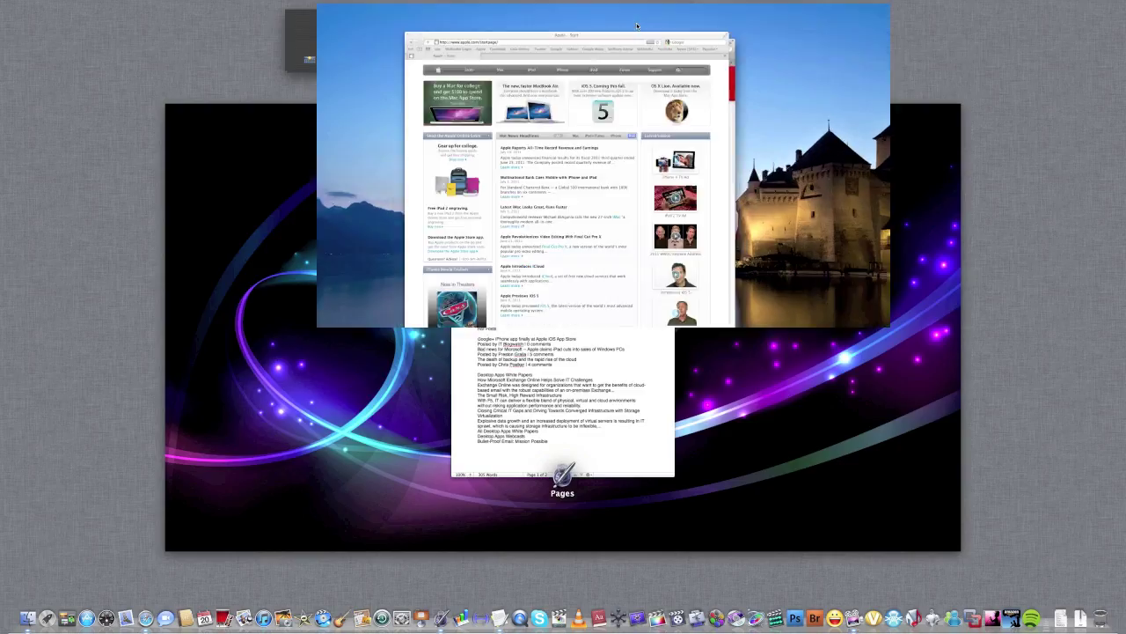
key("ctrl+Up")
left_click(510, 47)
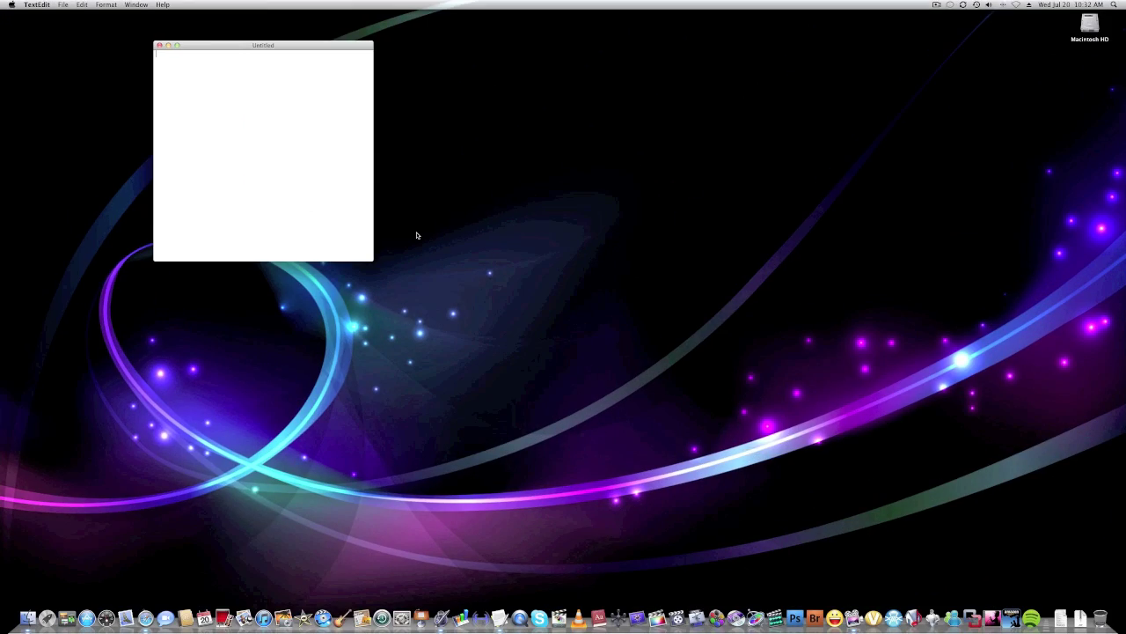
- Slide back and forth through the Dashboard and all three desktops without Mission Control, ending on Desktop 1
key("ctrl+Right")
key("ctrl+Right")
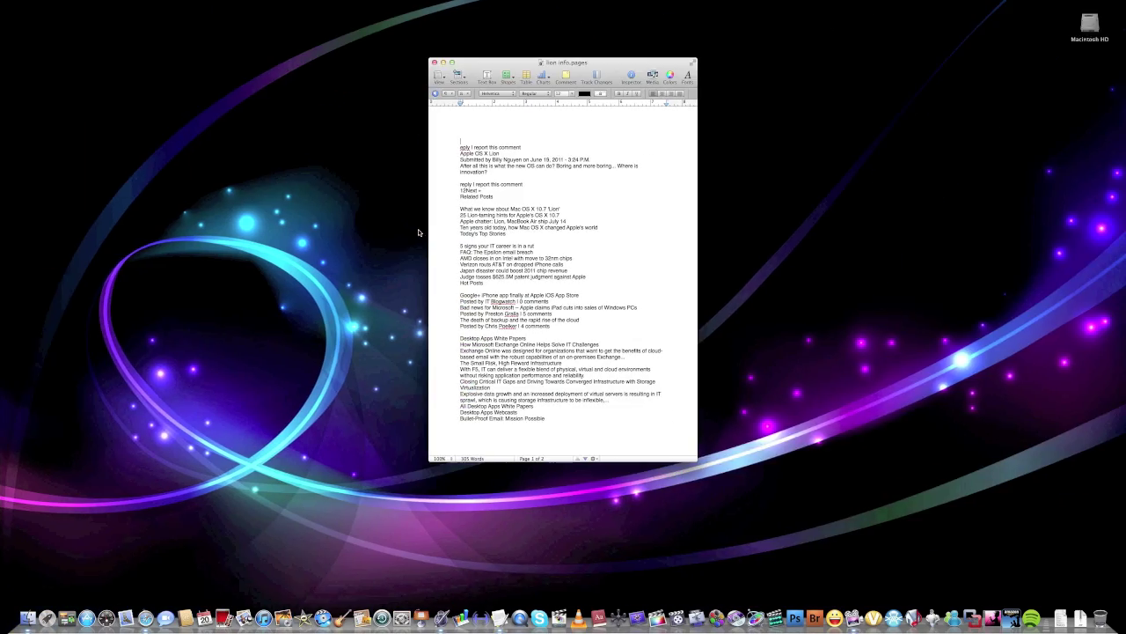
key("ctrl+Left")
key("ctrl+Left")
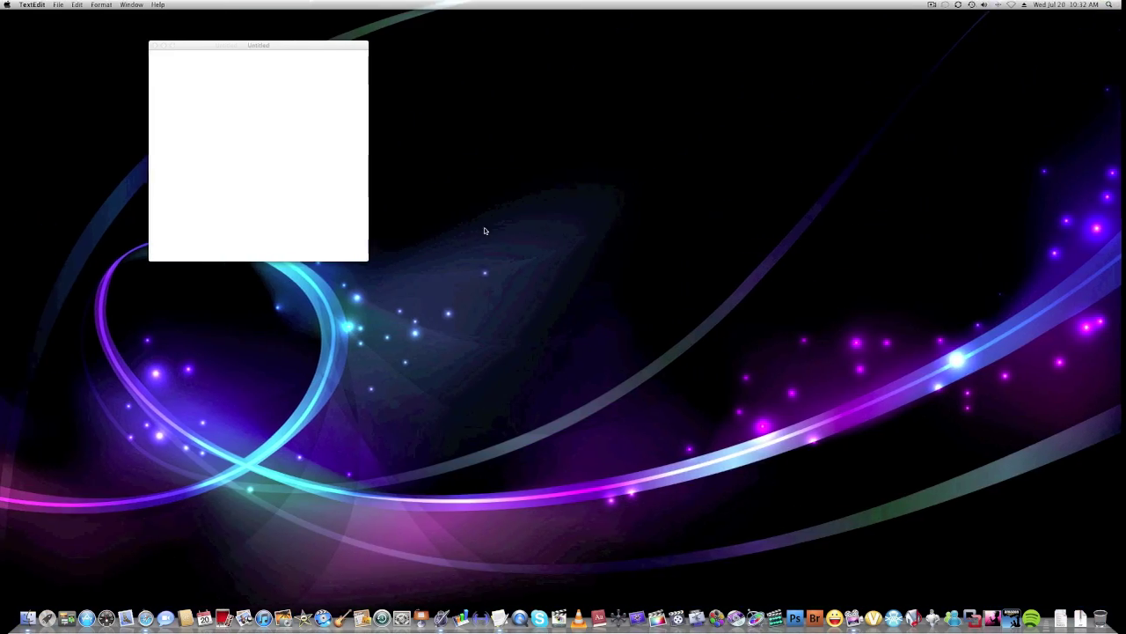
key("ctrl+Left")
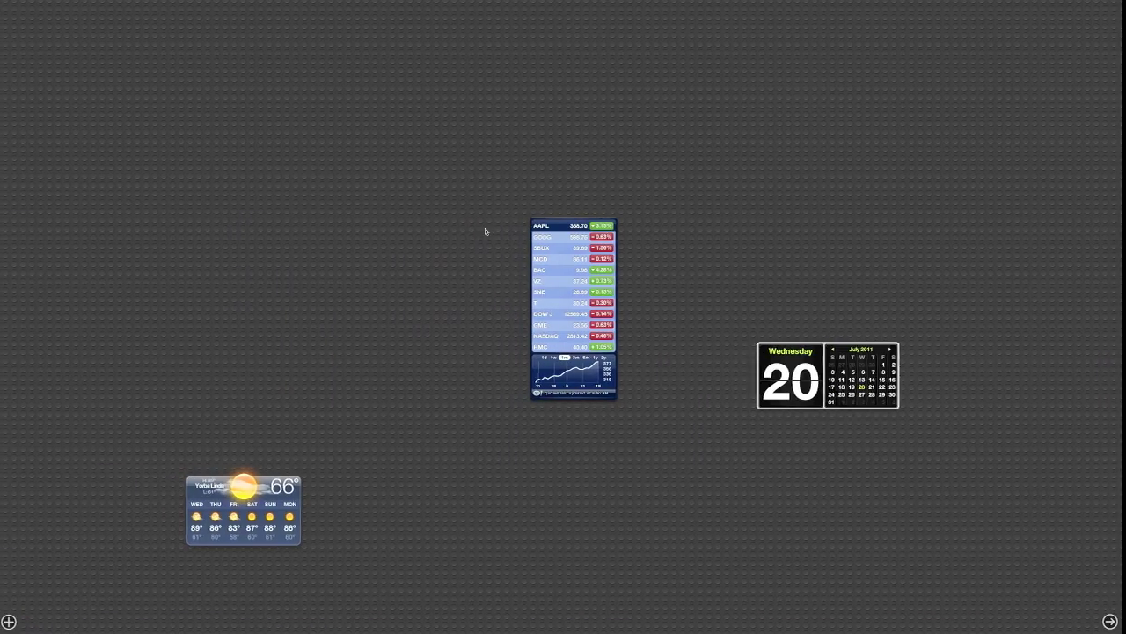
key("ctrl+Right")
key("ctrl+Right")
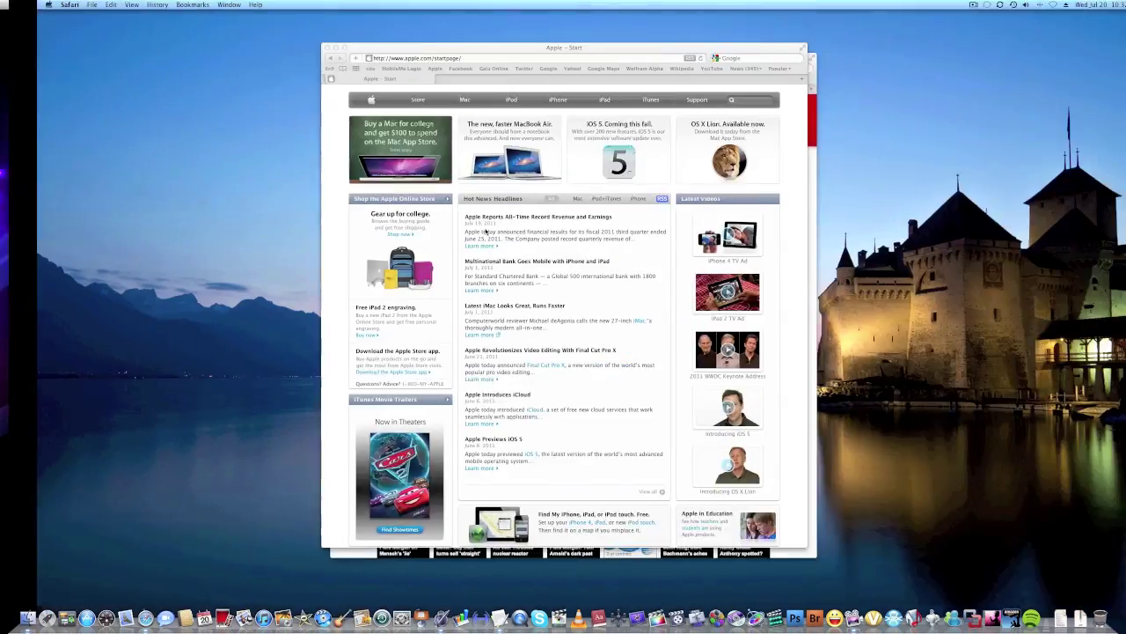
key("ctrl+Right")
key("ctrl+Left")
key("ctrl+Left")
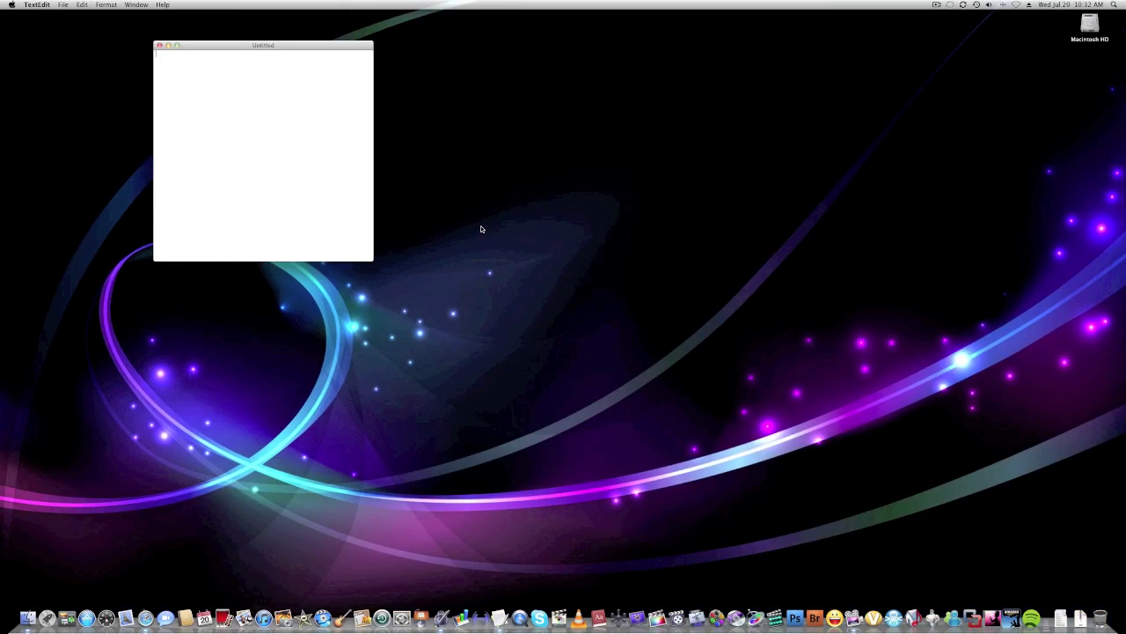
- Switch to Desktop 2 through Mission Control and make the Apple Start Safari window full screen
key("ctrl+Up")
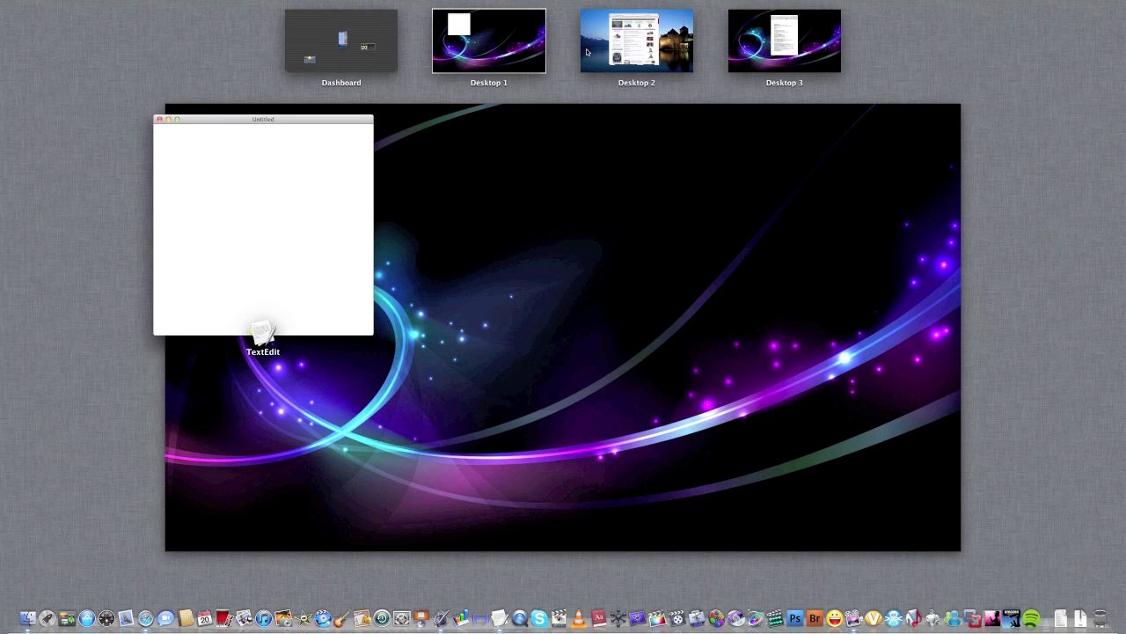
left_click(587, 51)
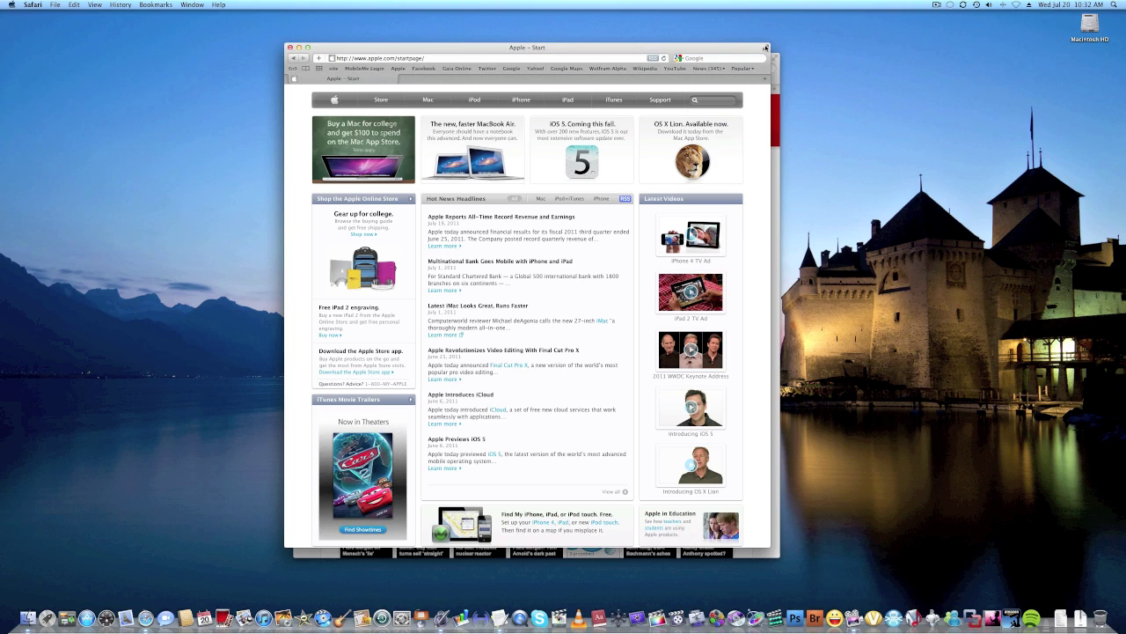
left_click(765, 48)
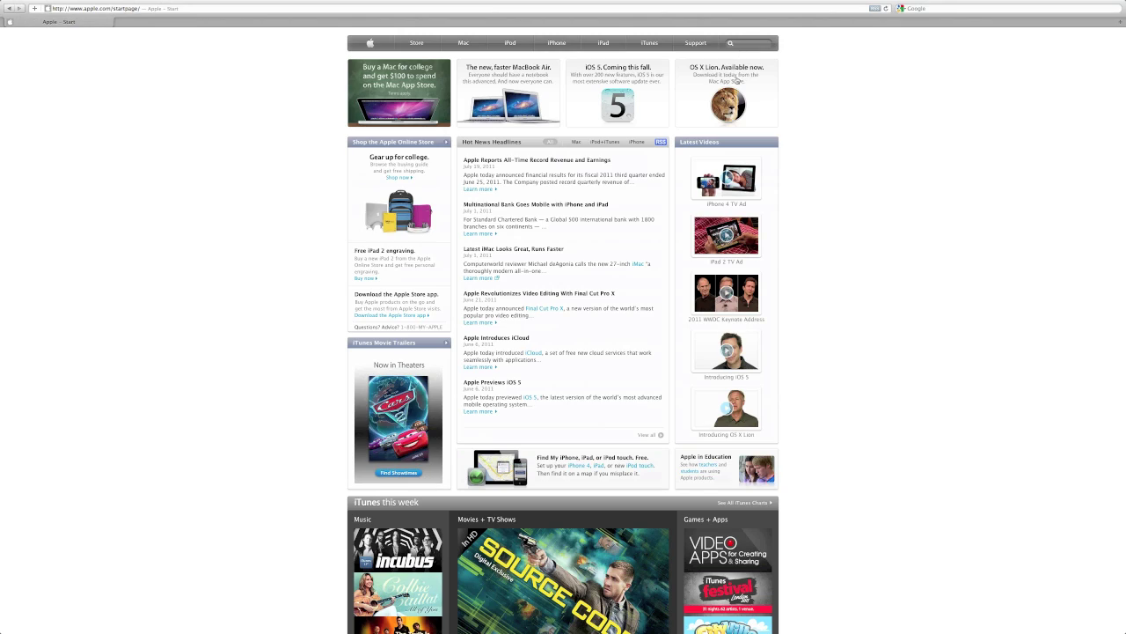
- Slide from the full-screen Apple Start page back past Desktop 2 and Desktop 1 toward the Dashboard
key("ctrl+Left")
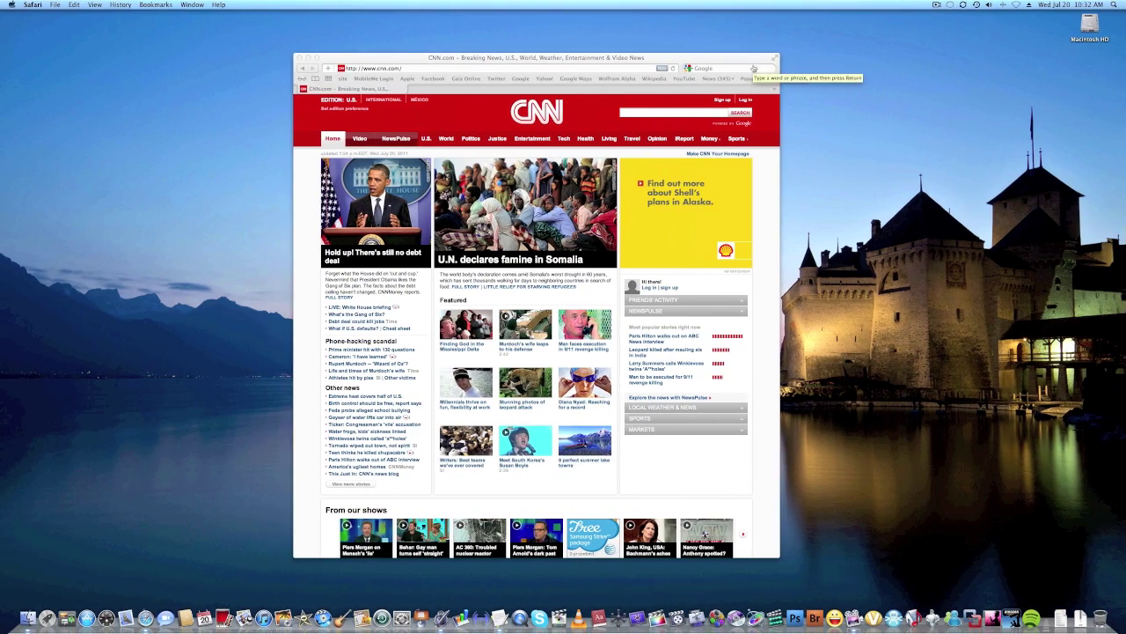
key("ctrl+Left")
key("ctrl+Left")
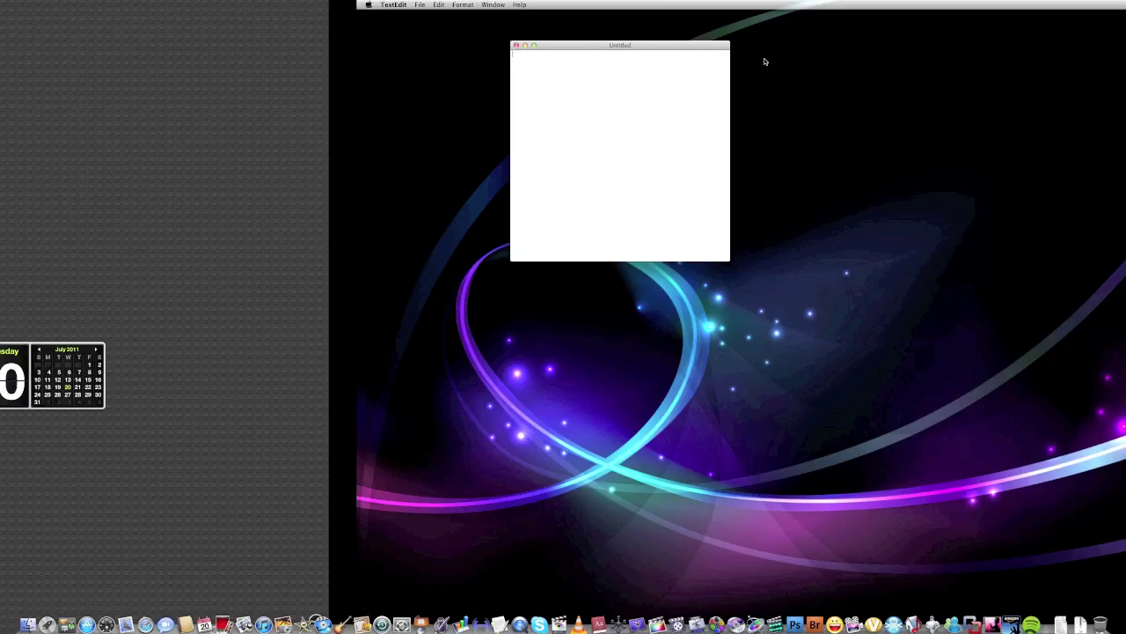
- Return to Desktop 2 and make the CNN Safari window full screen
key("ctrl+Right")
key("ctrl+Right")
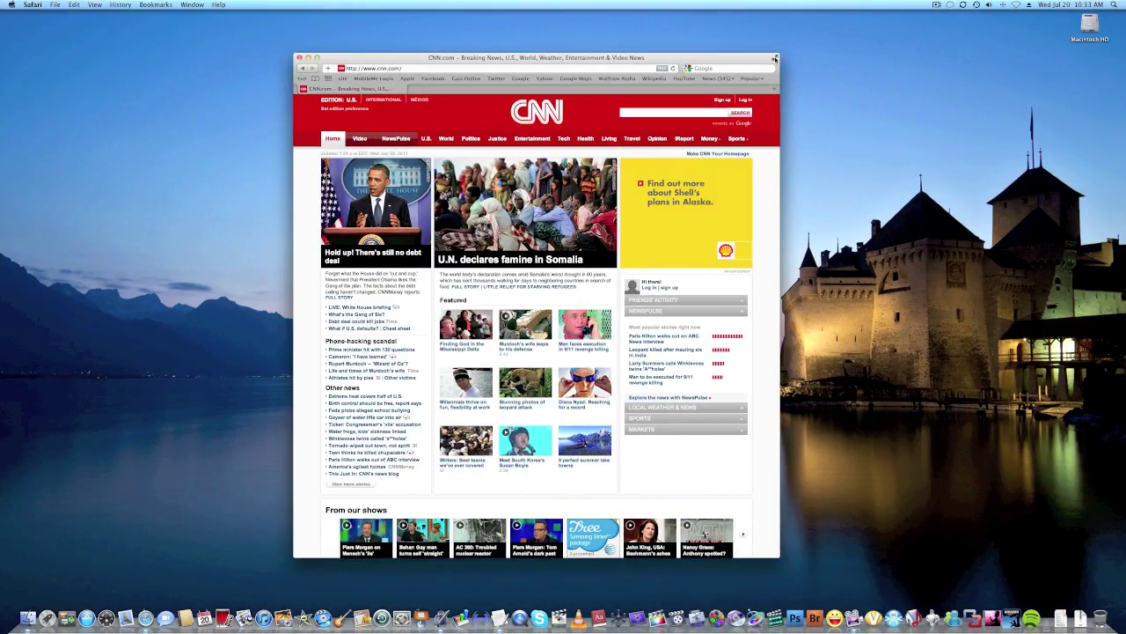
left_click(774, 58)
- Slide past the full-screen CNN and Apple Start spaces to Desktop 3, and come back to Desktop 2
key("ctrl+Right")
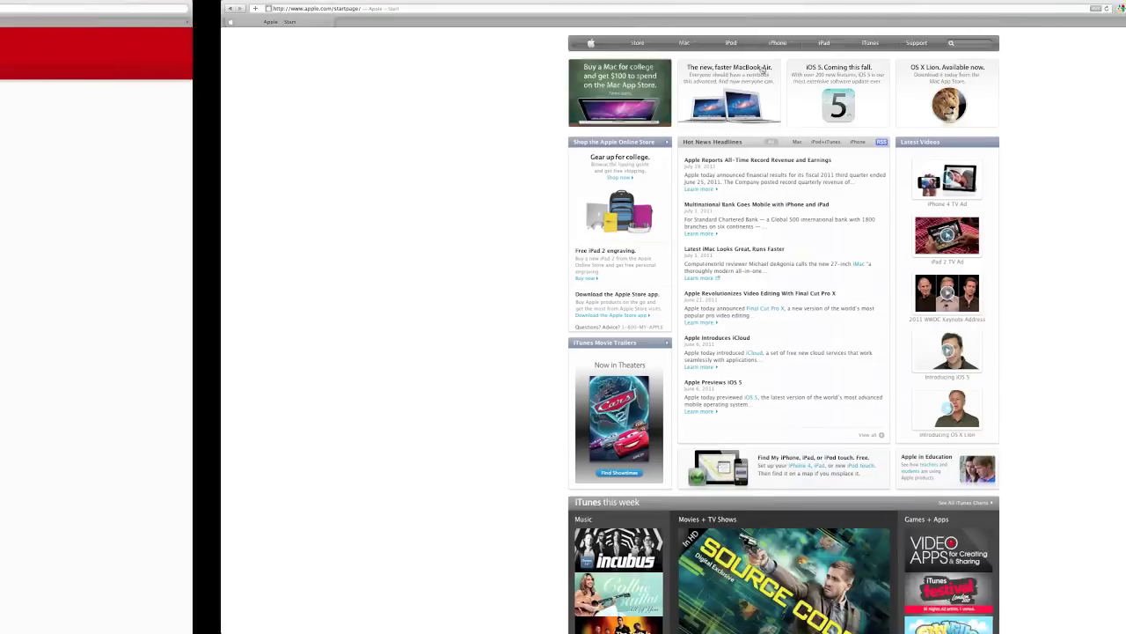
key("ctrl+Right")
key("ctrl+Right")
key("ctrl+Left")
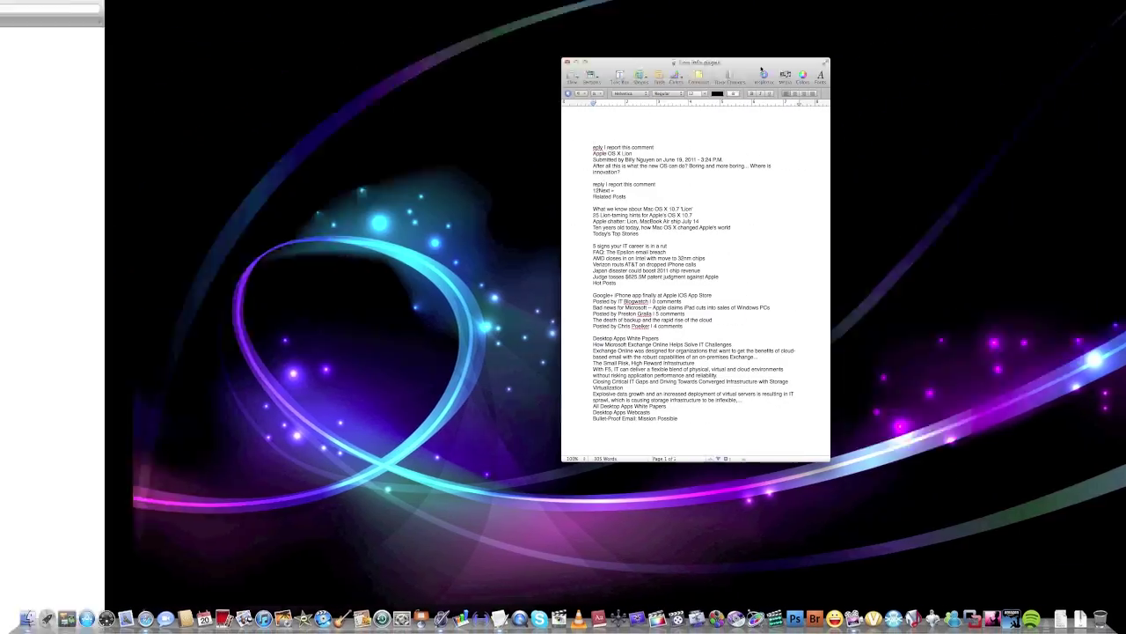
key("ctrl+Left")
key("ctrl+Left")
key("ctrl+Left")
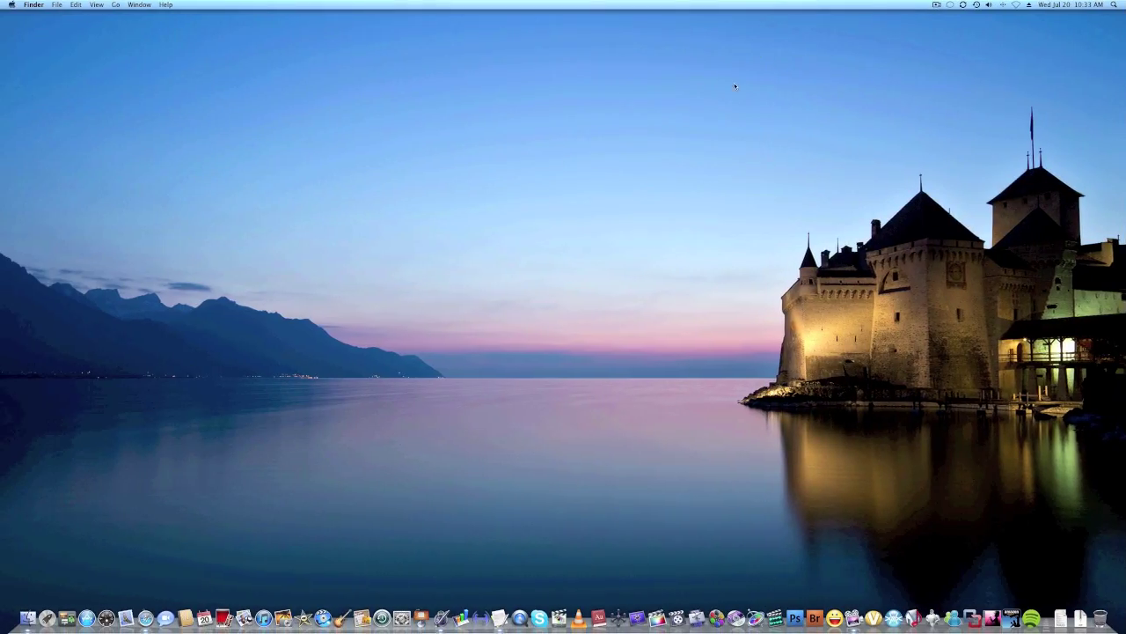
- From Mission Control, visit the full-screen CNN space and the full-screen Apple Start space
key("ctrl+Up")
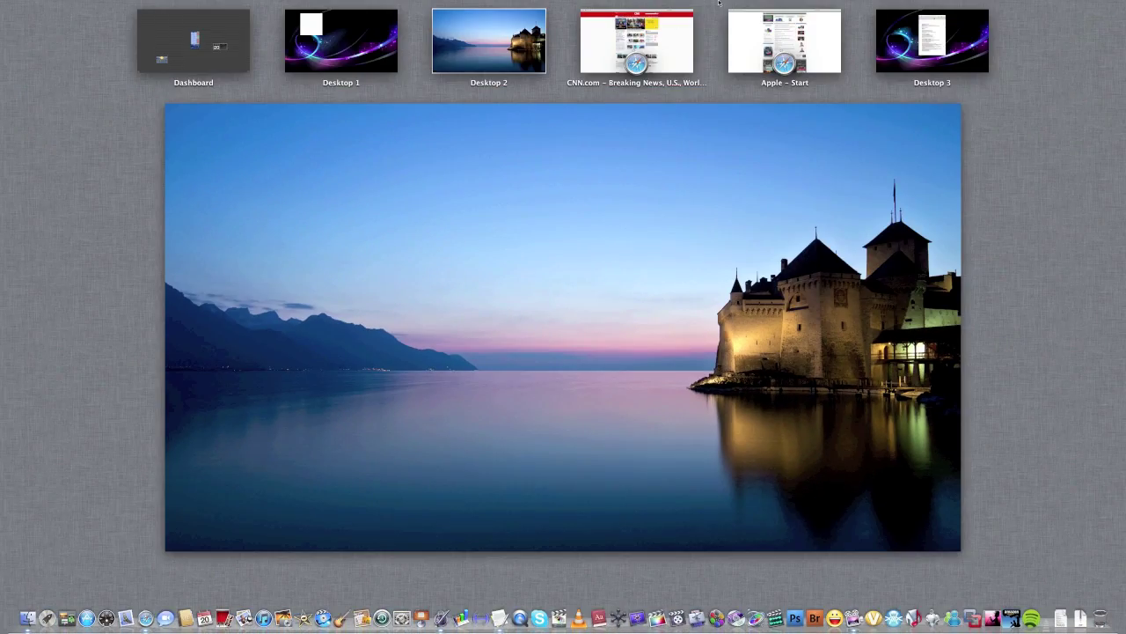
left_click(604, 55)
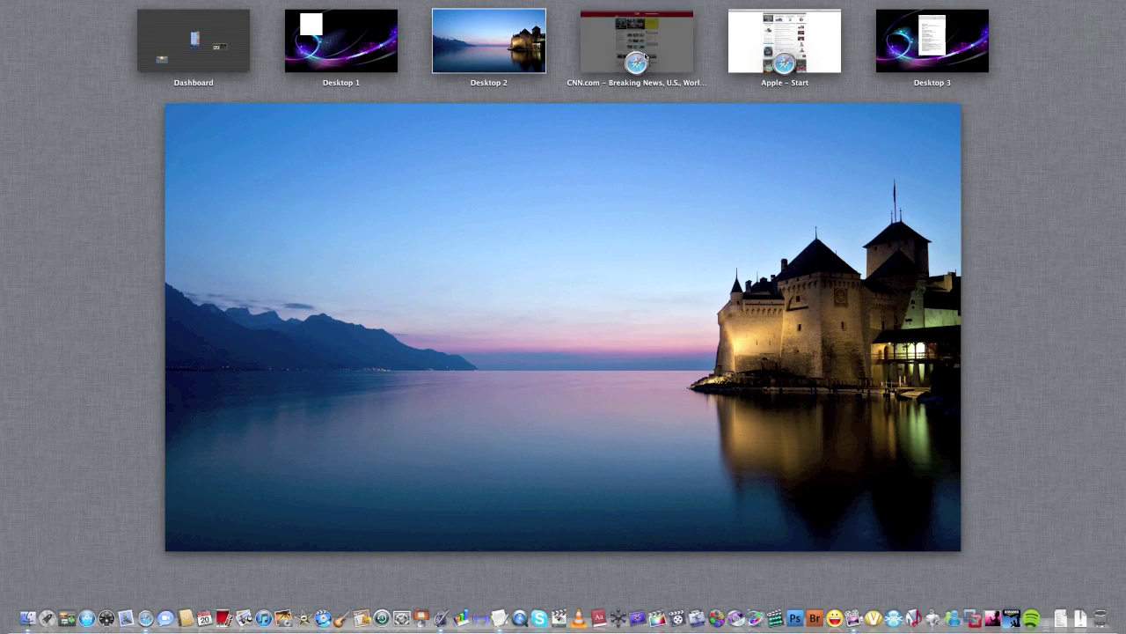
key("ctrl+Up")
left_click(805, 33)
left_click(804, 33)
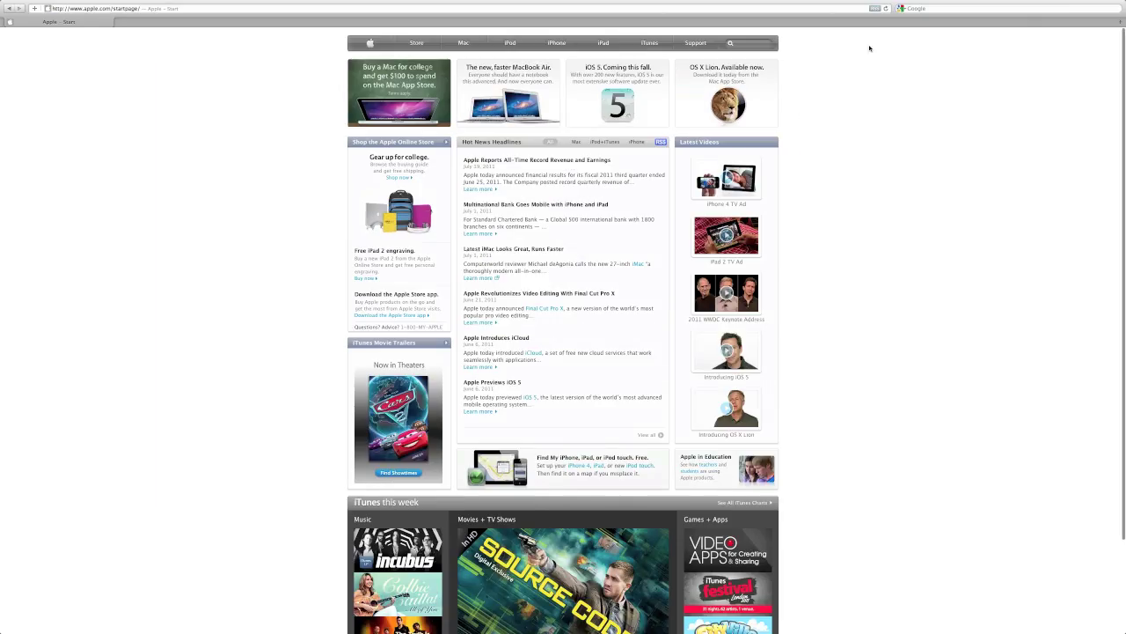
- Visit Desktop 3 and Desktop 2 through Mission Control, finishing on the full-screen CNN space
key("ctrl+Up")
left_click(932, 39)
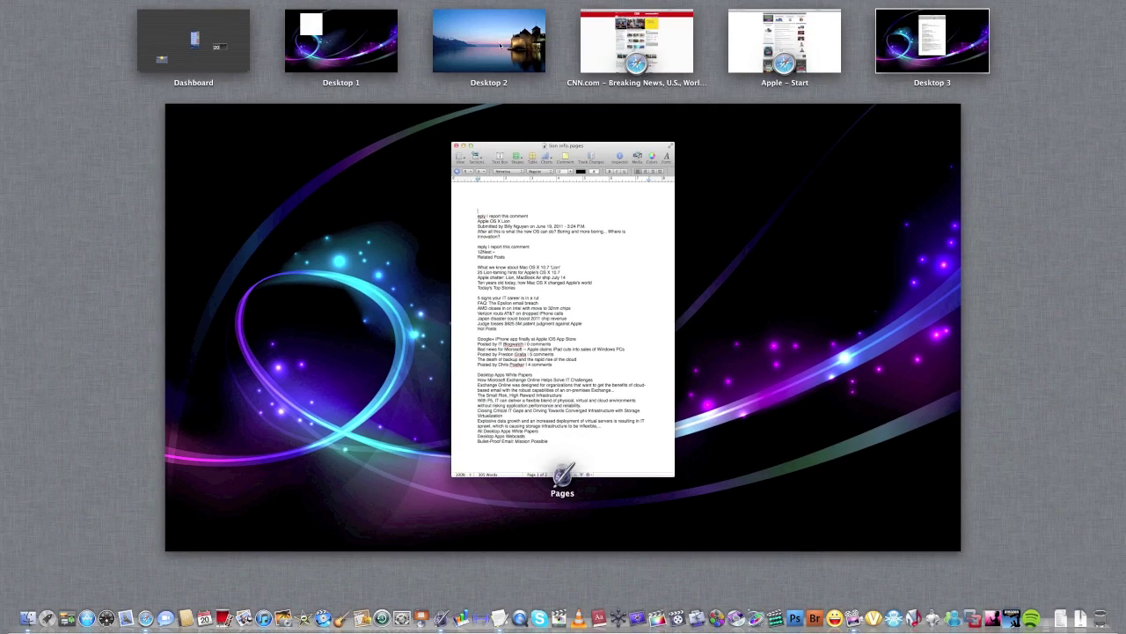
left_click(499, 42)
key("ctrl+Up")
left_click(672, 44)
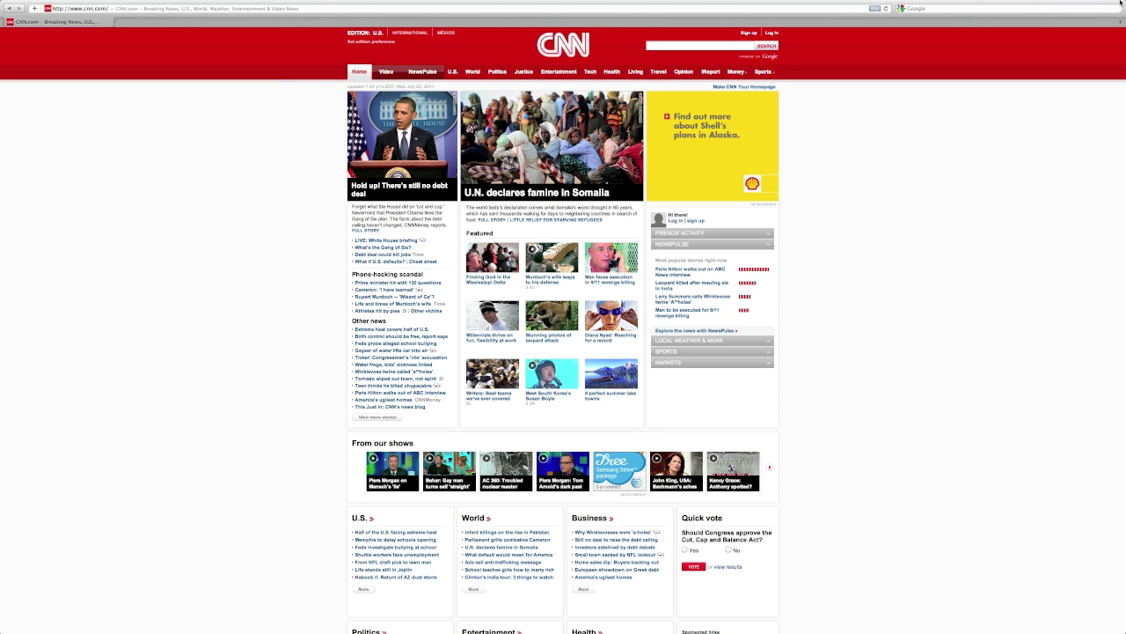
- Choose the Apple Start space in Mission Control and make the Apple Safari window full screen
key("ctrl+Up")
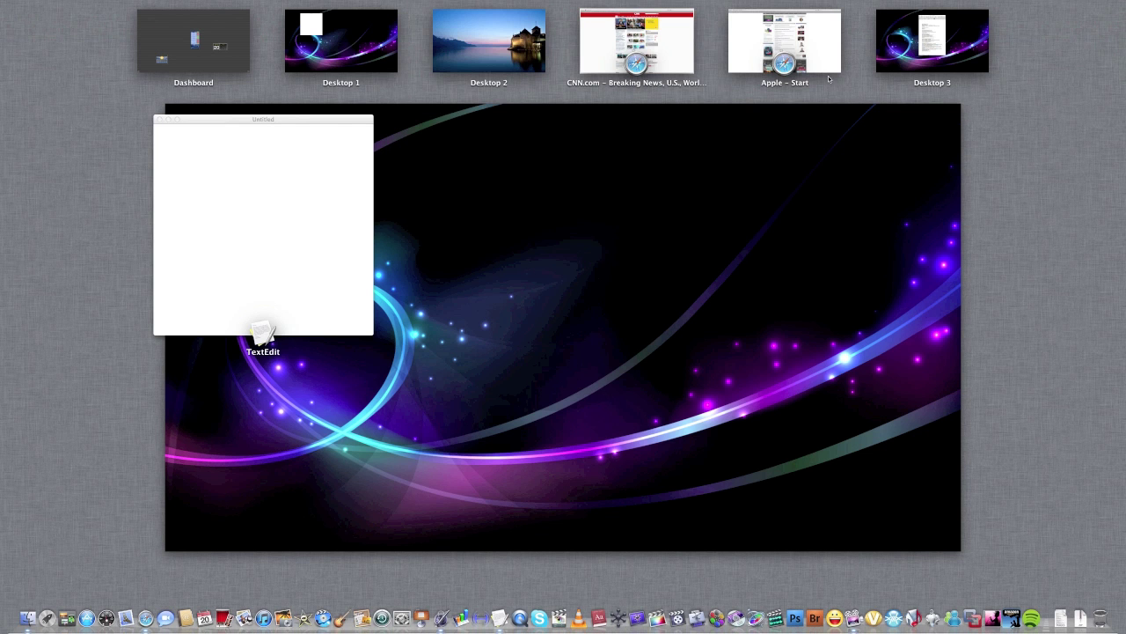
left_click(828, 78)
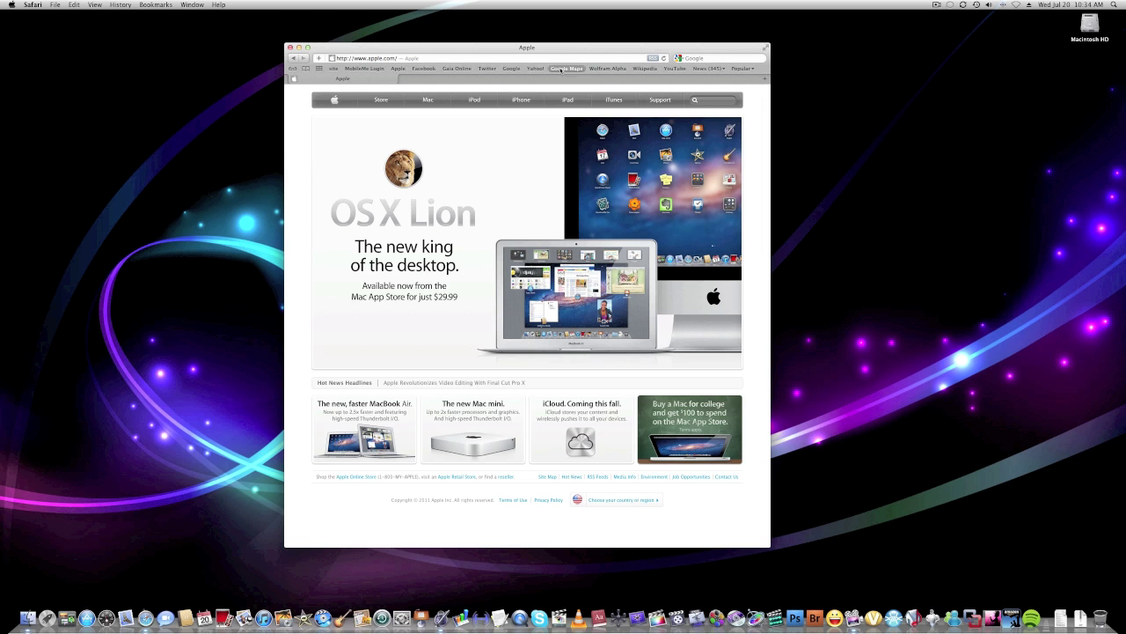
left_click(766, 48)
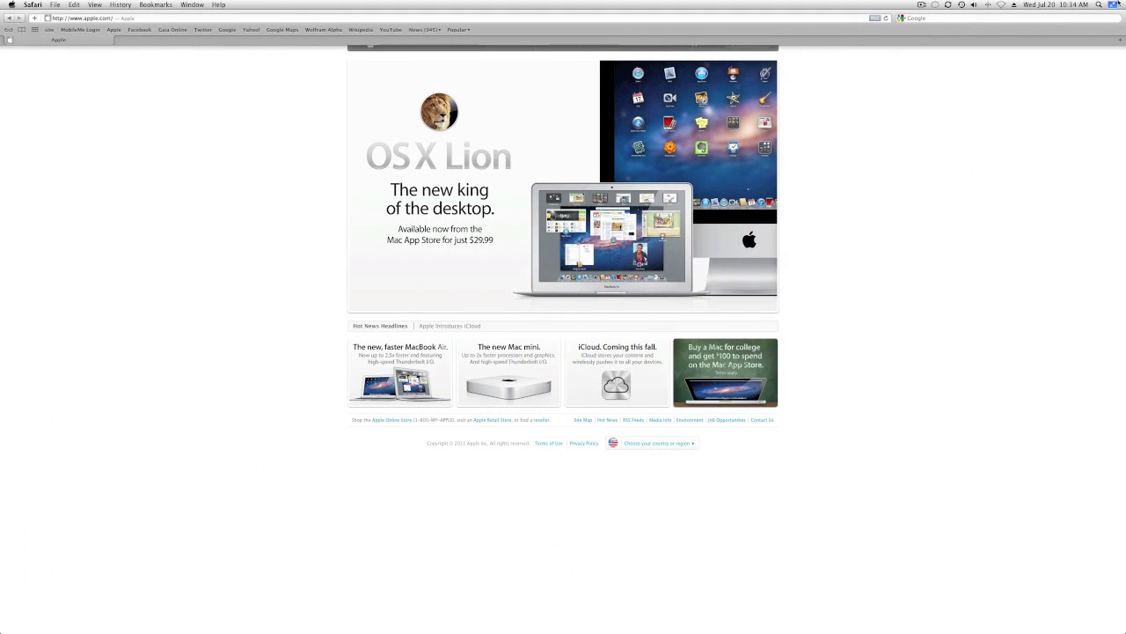
- Slide back and forth between Desktop 1, the full-screen Apple space and Desktop 2, finishing on Desktop 1
key("ctrl+Left")
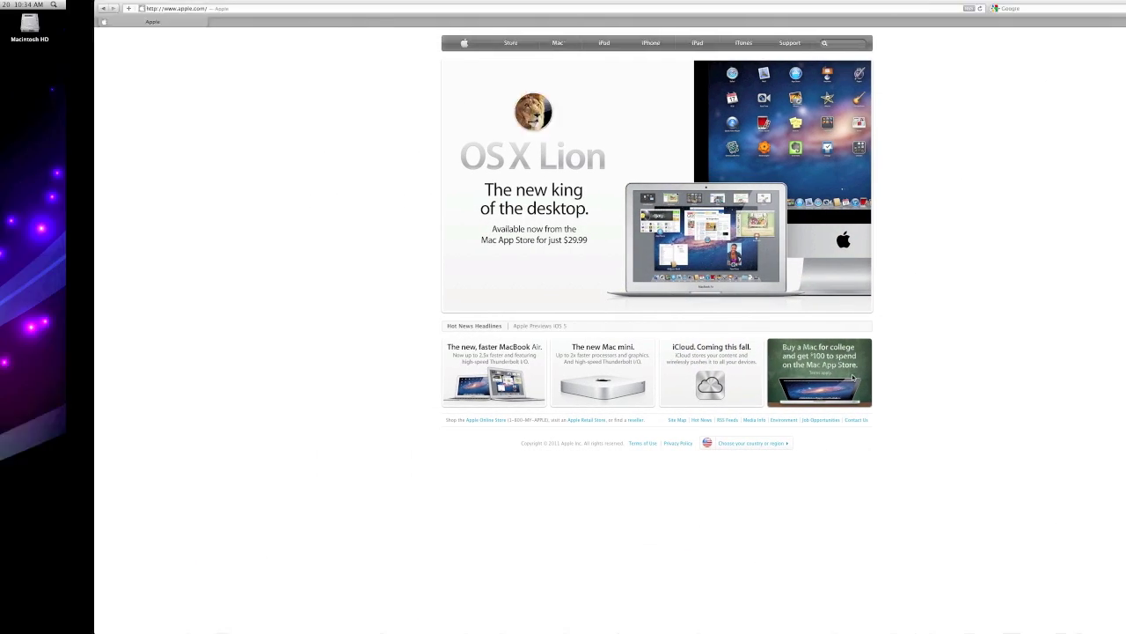
key("ctrl+Left")
key("ctrl+Right")
key("ctrl+Right")
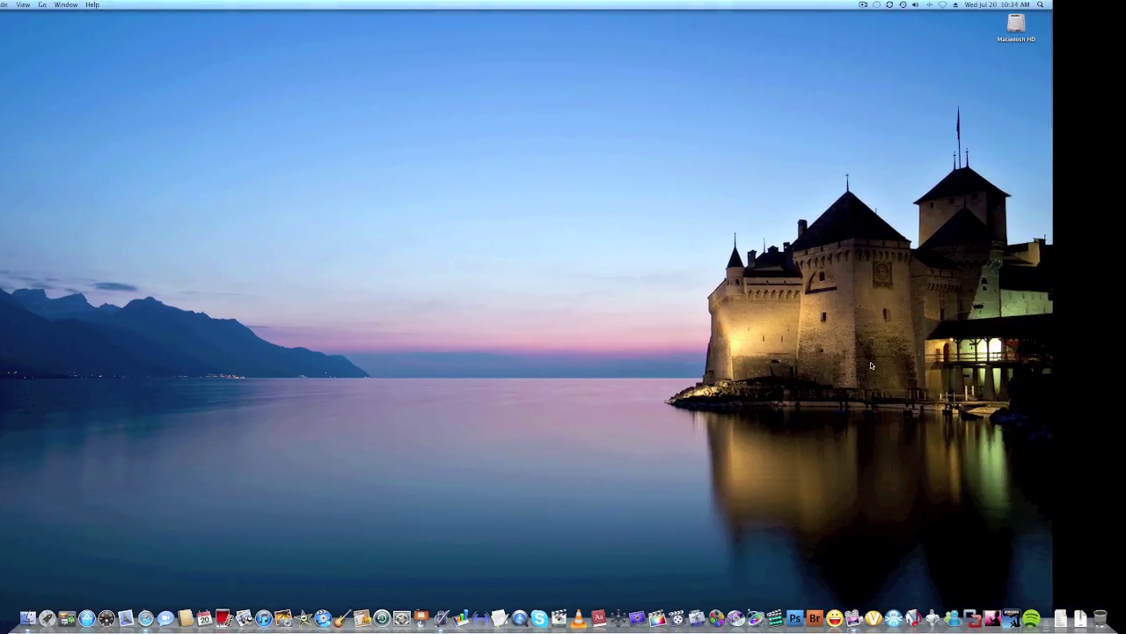
key("ctrl+Left")
key("ctrl+Left")
key("ctrl+Left")
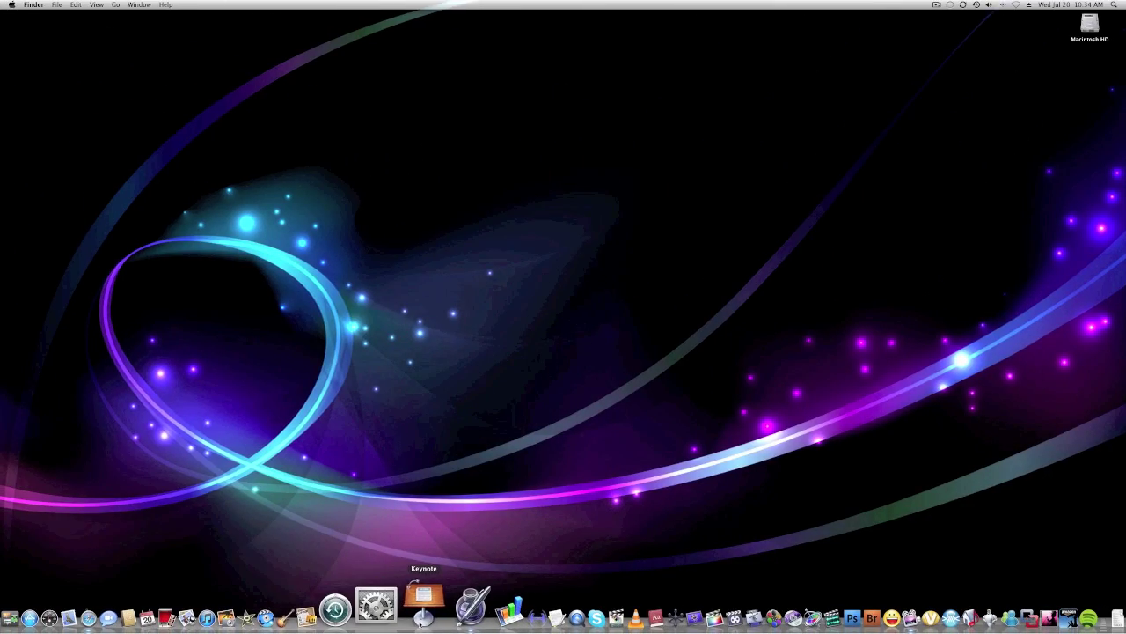
- Launch Keynote on Desktop 1 and slide between its untitled presentation and the full-screen Apple space
left_click(423, 603)
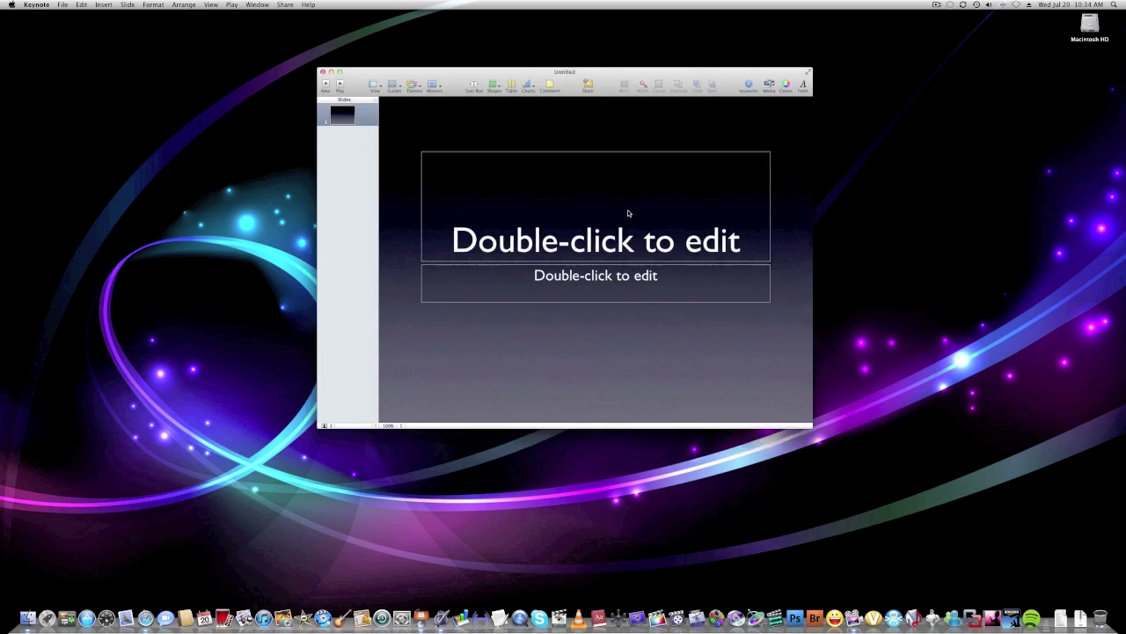
key("ctrl+Right")
key("ctrl+Right")
key("ctrl+Left")
key("ctrl+Left")
key("ctrl+Left")
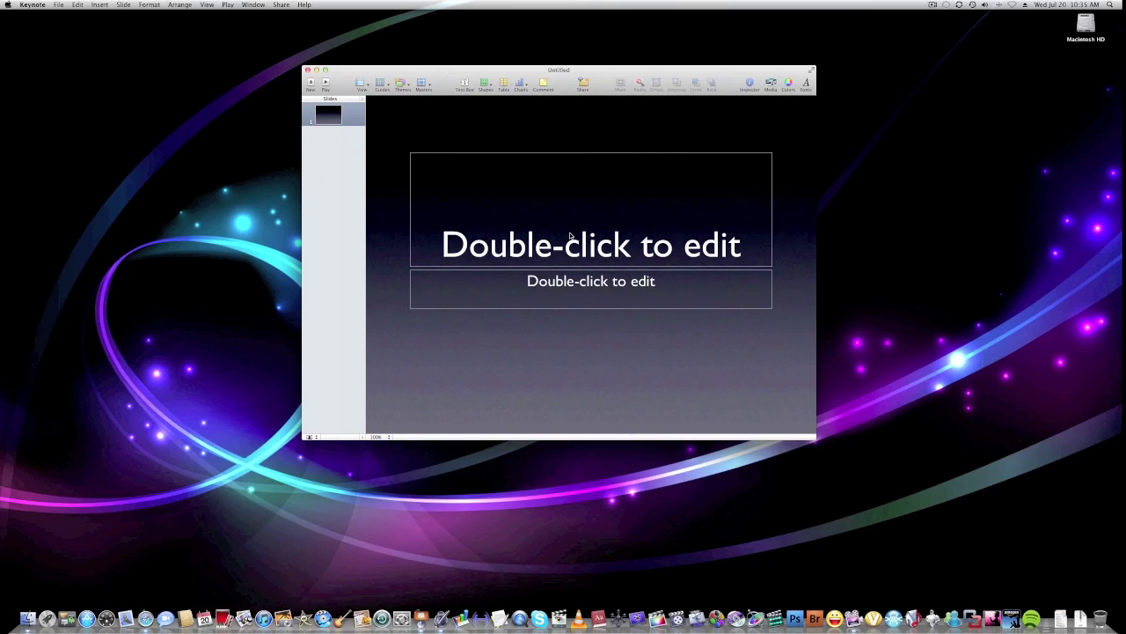
key("ctrl+Right")
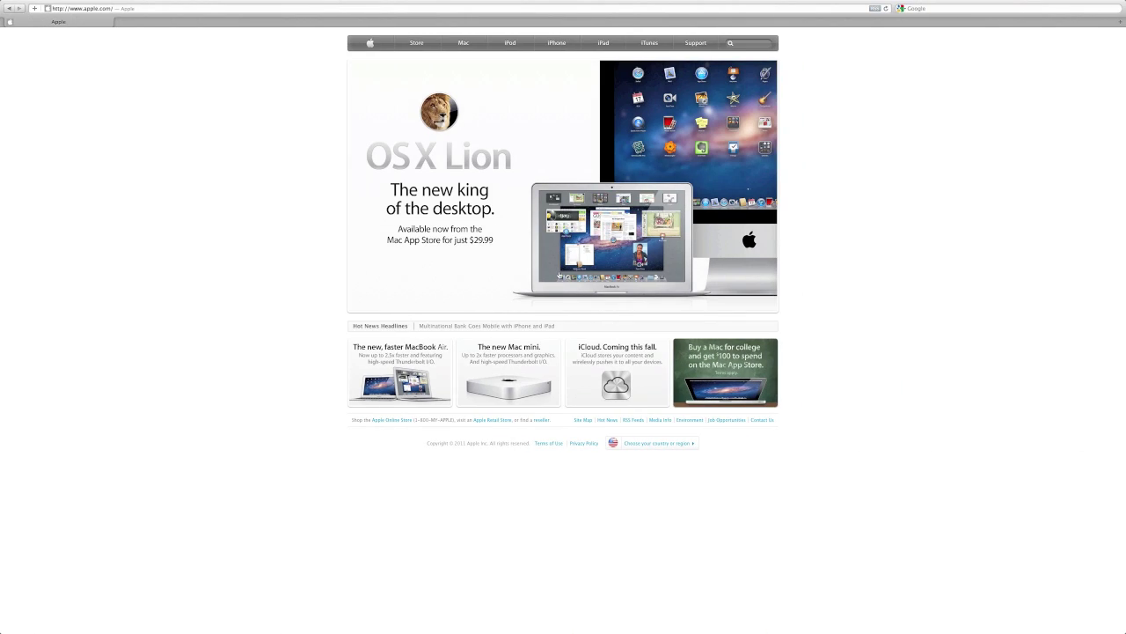
- In Mission Control, move the Keynote window from Desktop 1 to Desktop 2 and remove Desktop 3
key("ctrl+Up")
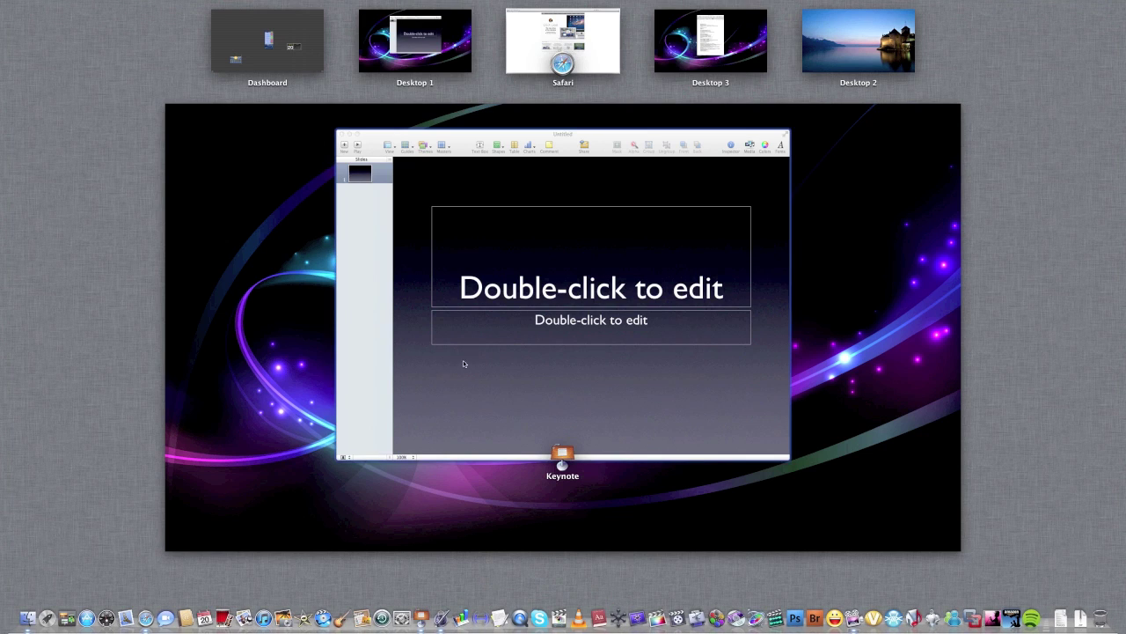
left_click_drag(493, 349, 858, 39)
key("ctrl+Up")
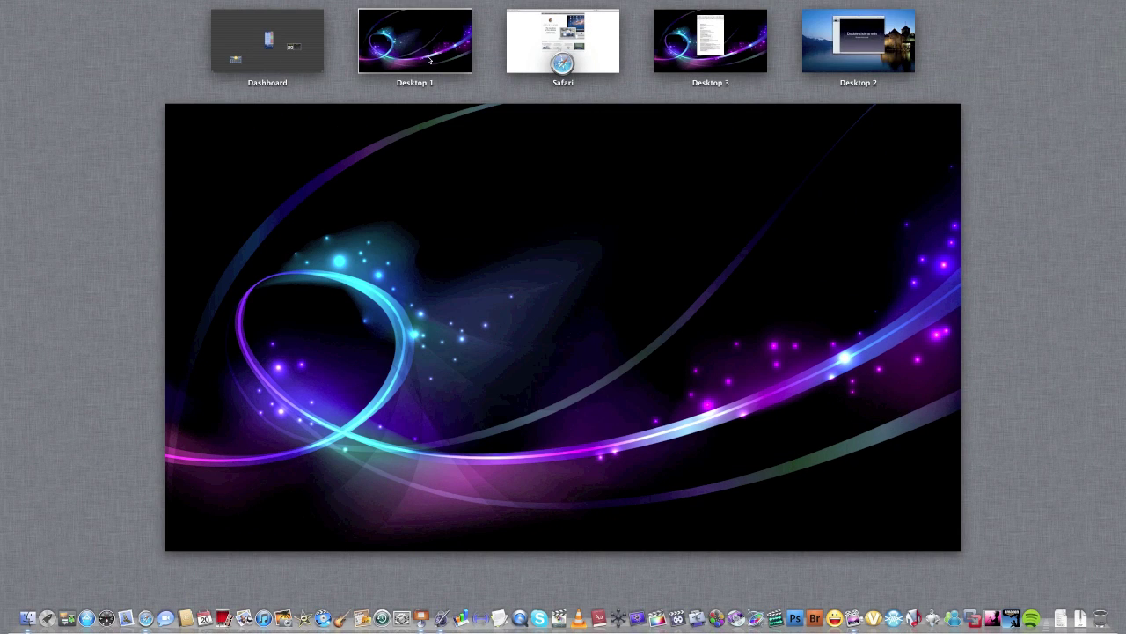
key("alt")
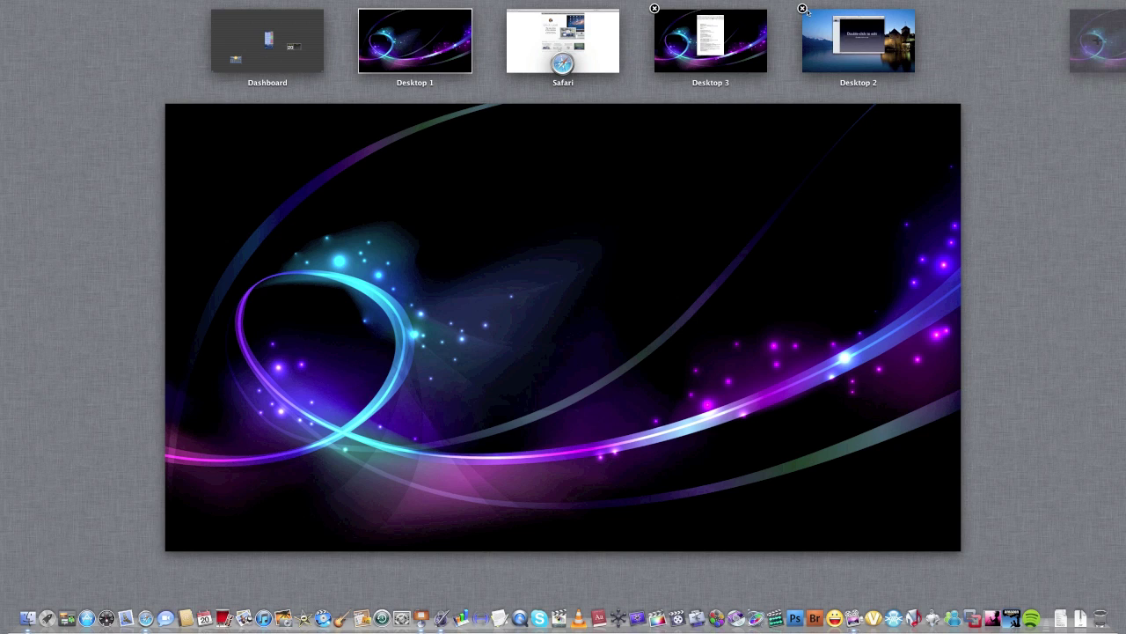
left_click(654, 9)
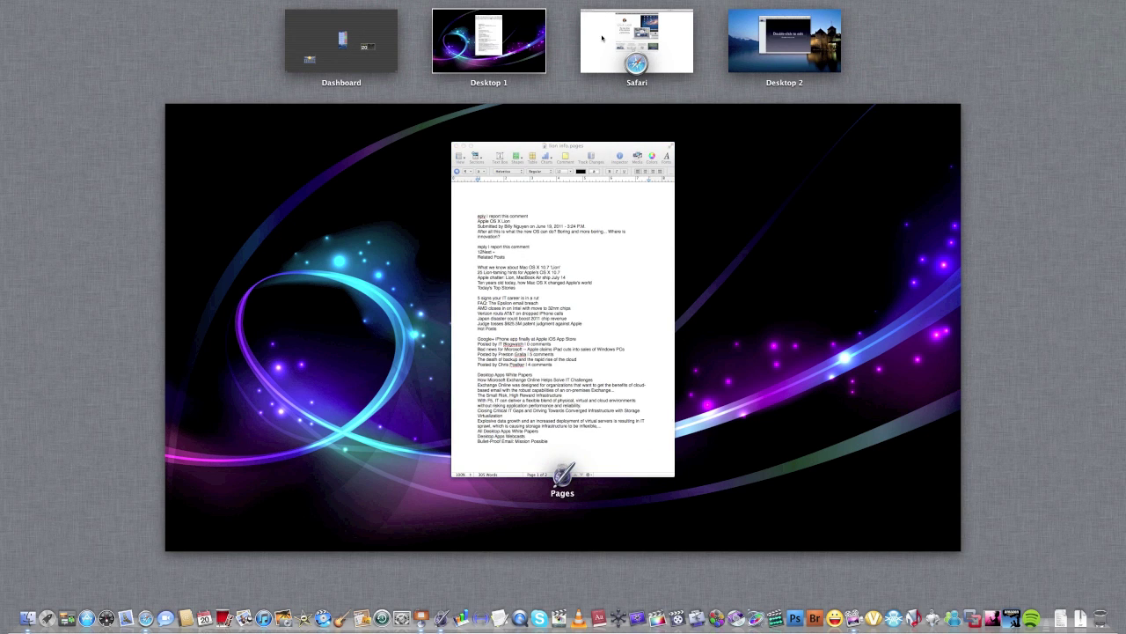
- Enter the full-screen Safari space from Mission Control and take the Apple window out of full screen
left_click(668, 27)
mouse_move(904, 3)
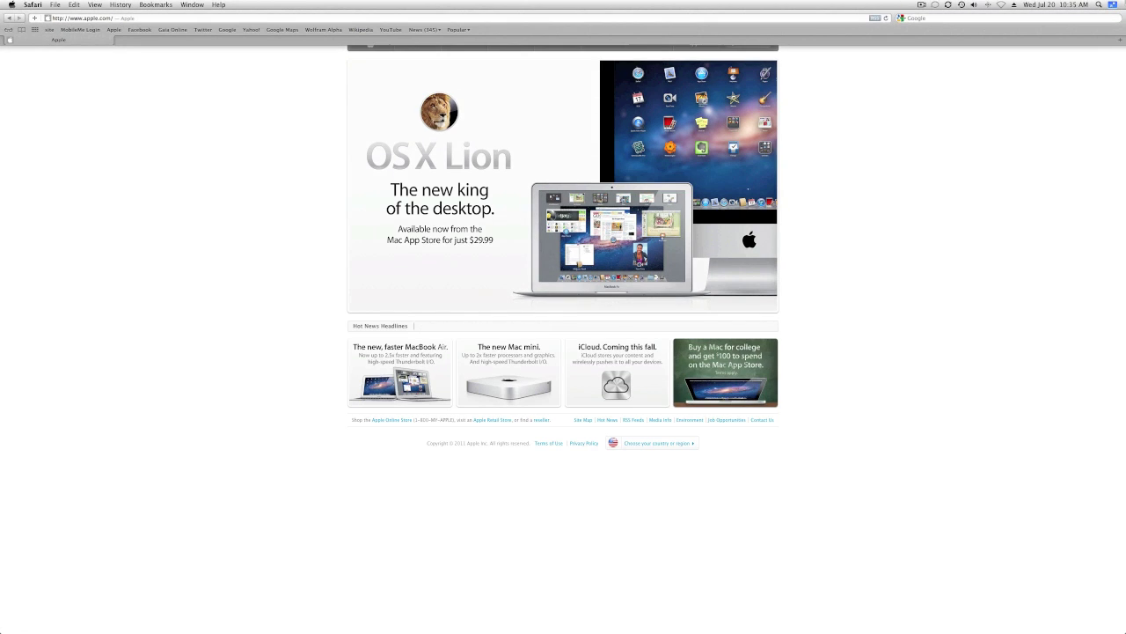
left_click(1112, 4)
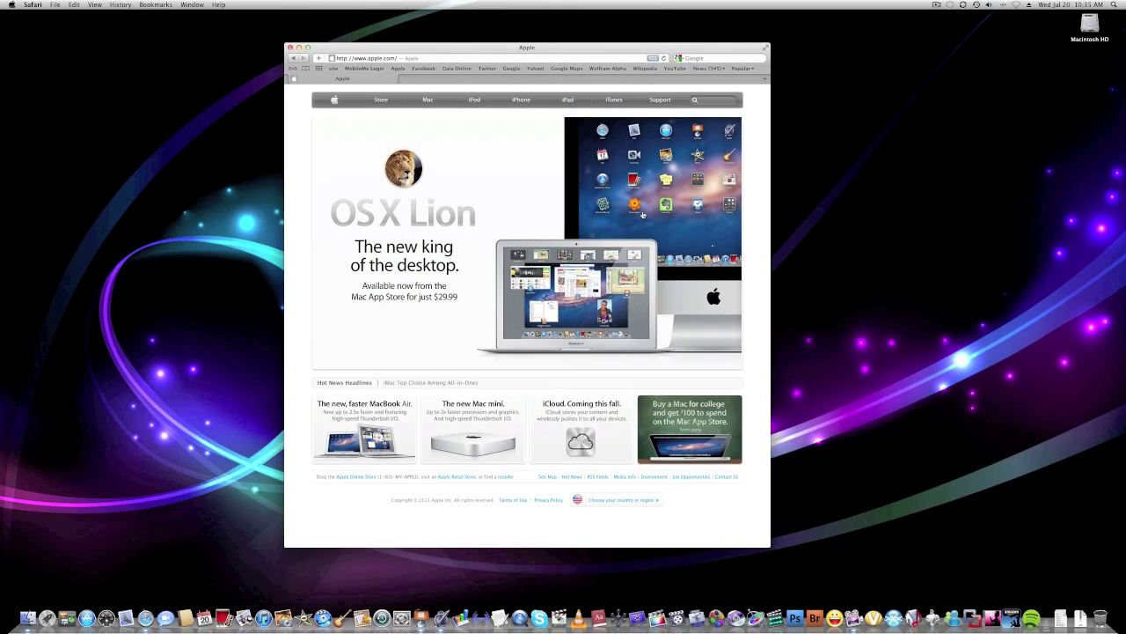
- Slide repeatedly between Desktop 1 with Safari and Desktop 2 with Keynote, finishing on Desktop 1
key("ctrl+Right")
key("ctrl+Left")
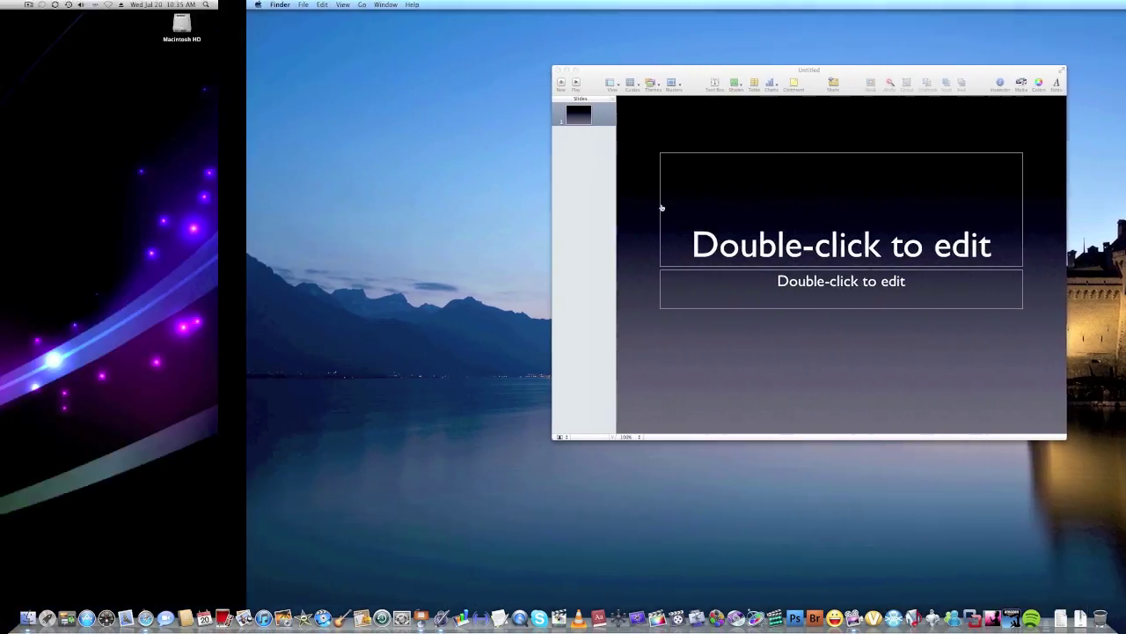
key("ctrl+Left")
key("ctrl+Right")
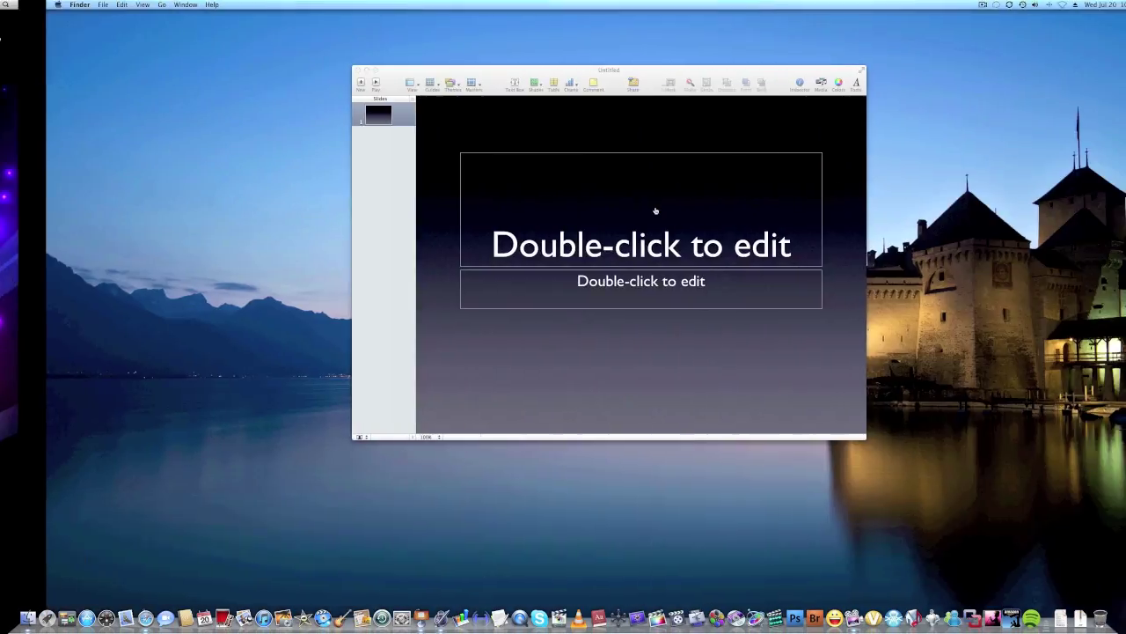
key("ctrl+Left")
key("ctrl+Left")
key("ctrl+Right")
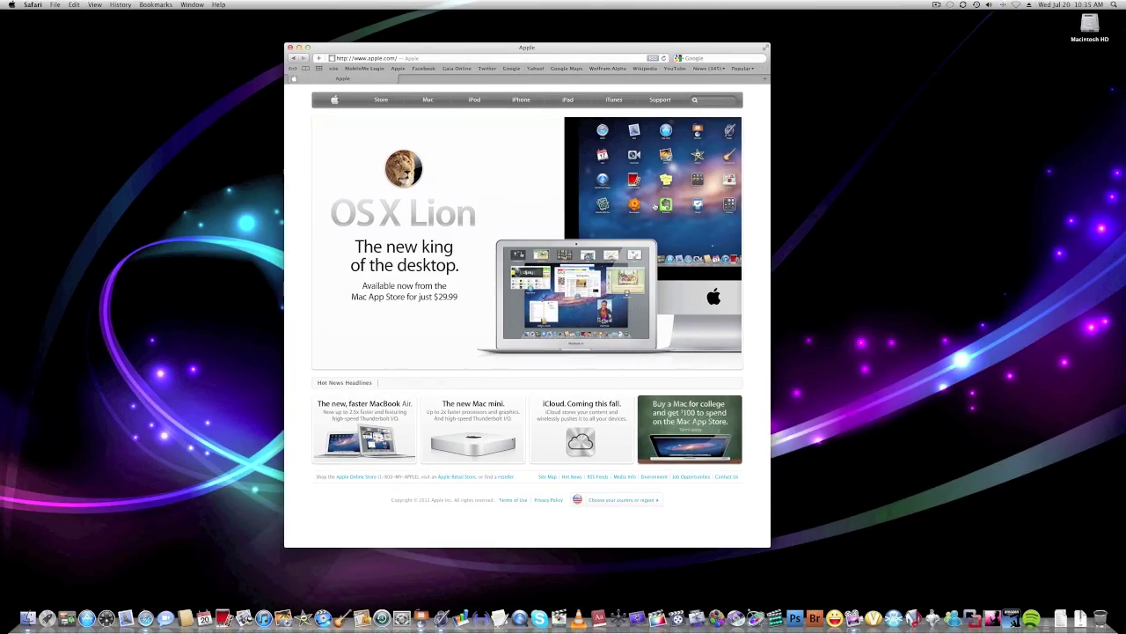
key("ctrl+Right")
key("ctrl+Left")
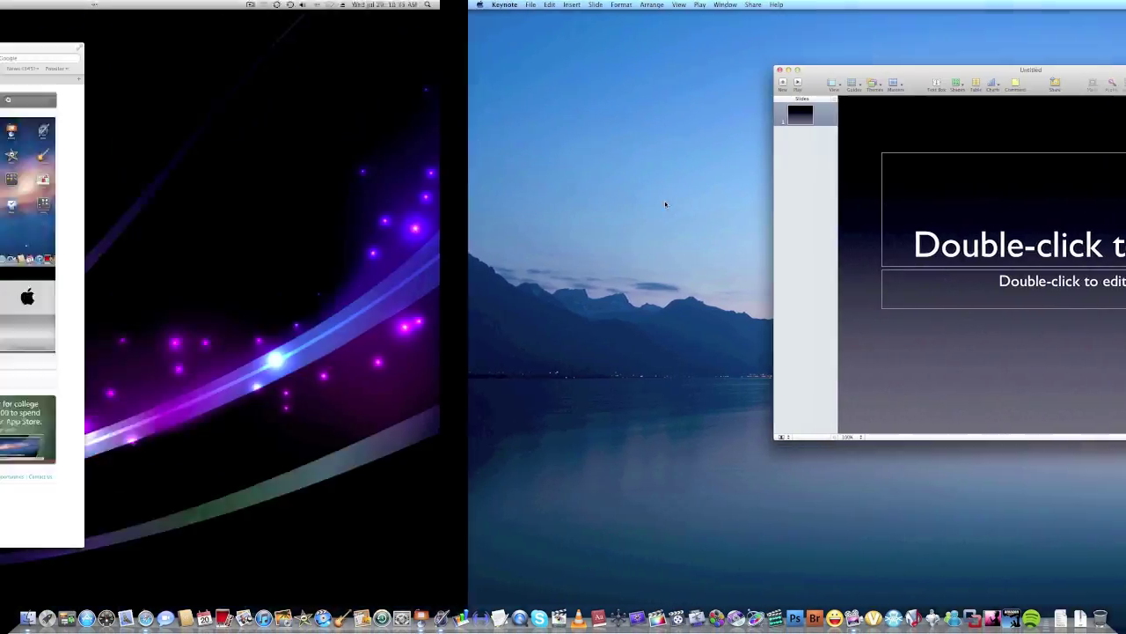
key("ctrl+Right")
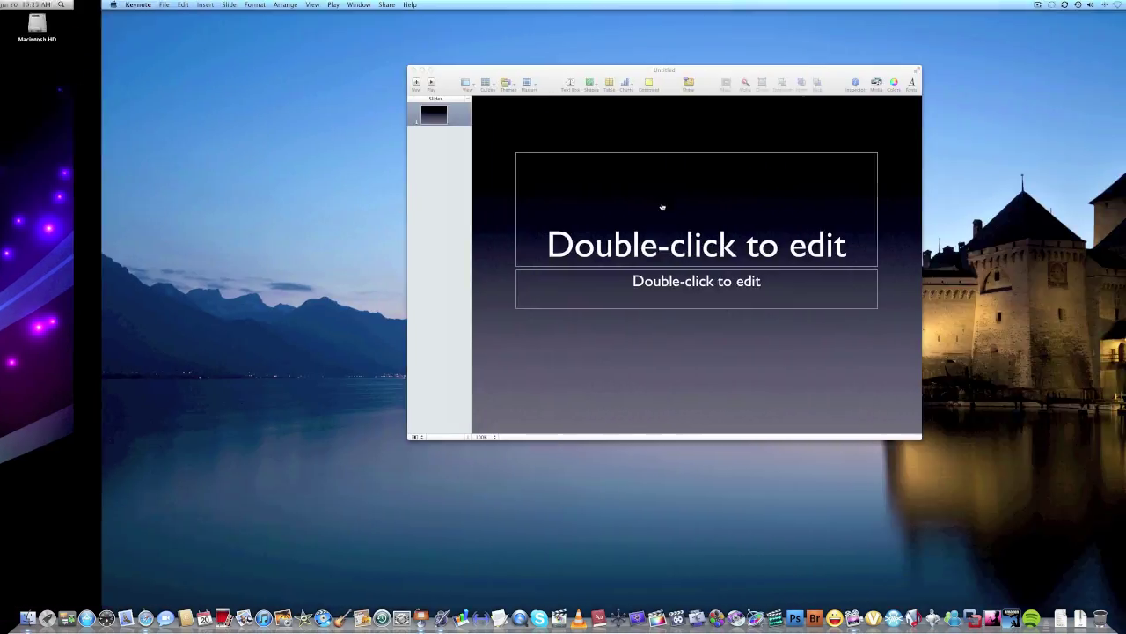
key("ctrl+Left")
key("ctrl+Left")
key("ctrl+Right")
key("ctrl+Right")
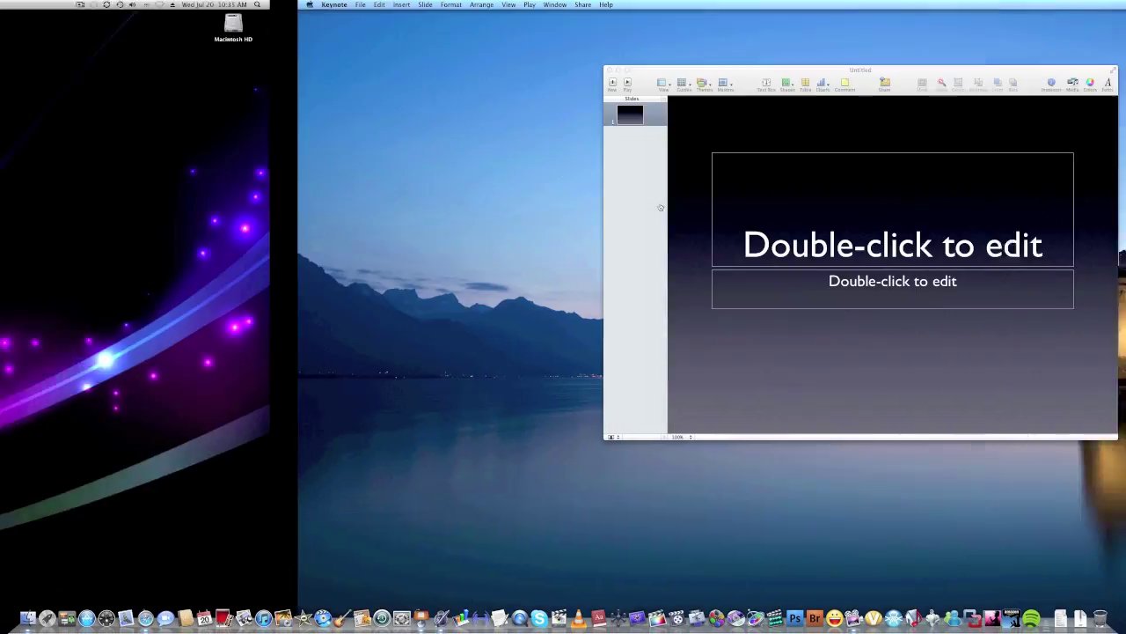
key("ctrl+Left")
key("ctrl+Right")
key("ctrl+Left")
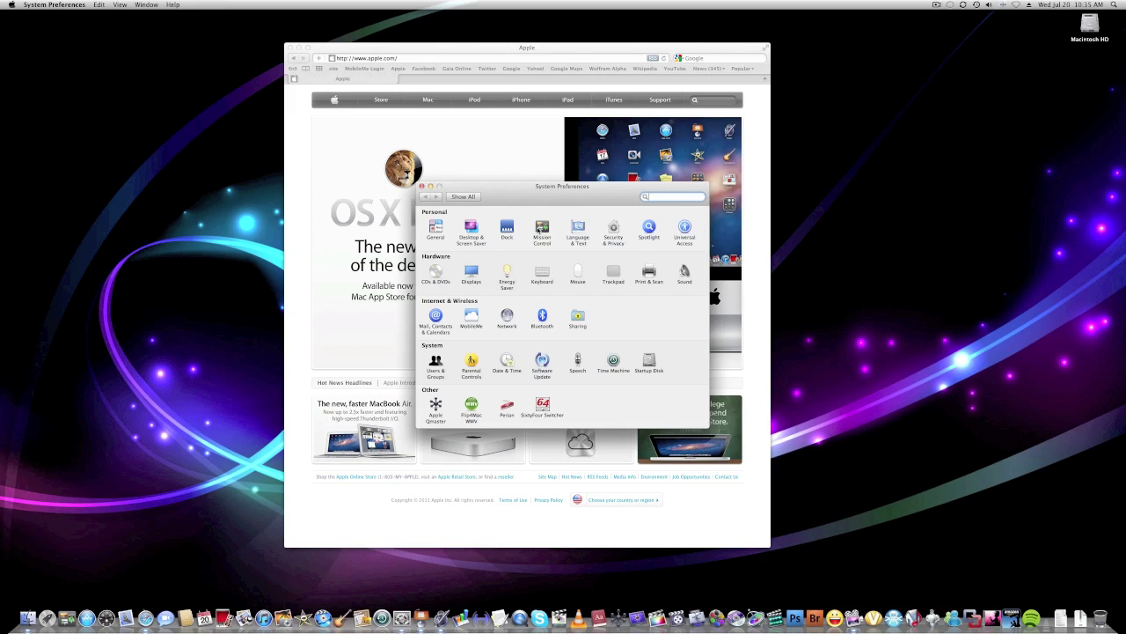
- Open the Mission Control preferences and cycle through the open applications with the application switcher, finishing in Safari
left_click(539, 229)
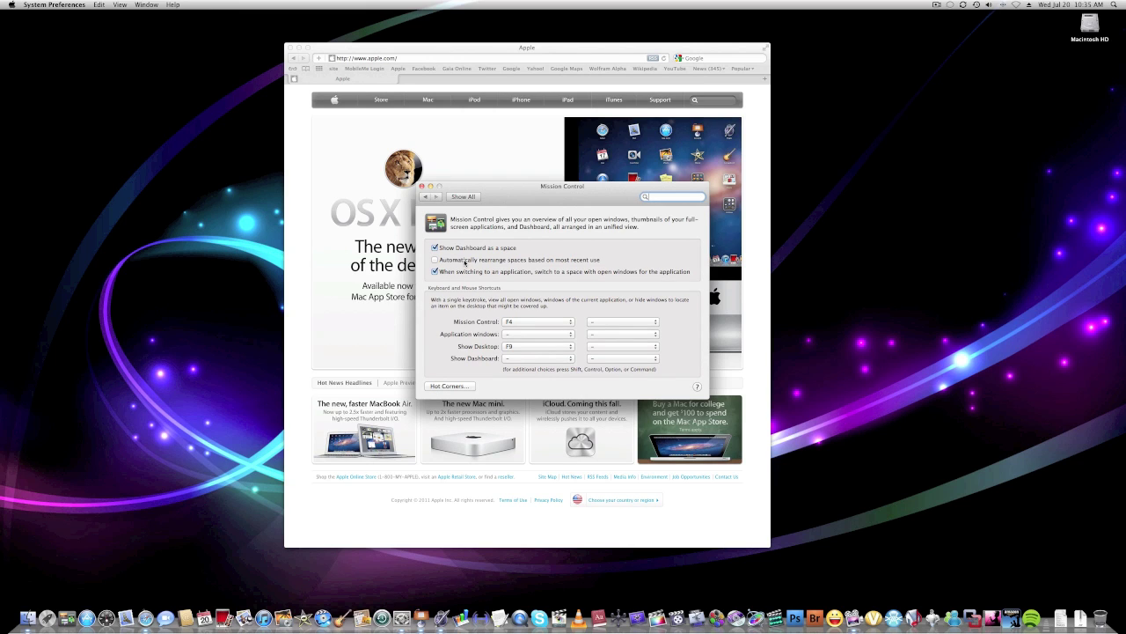
key("super+Tab")
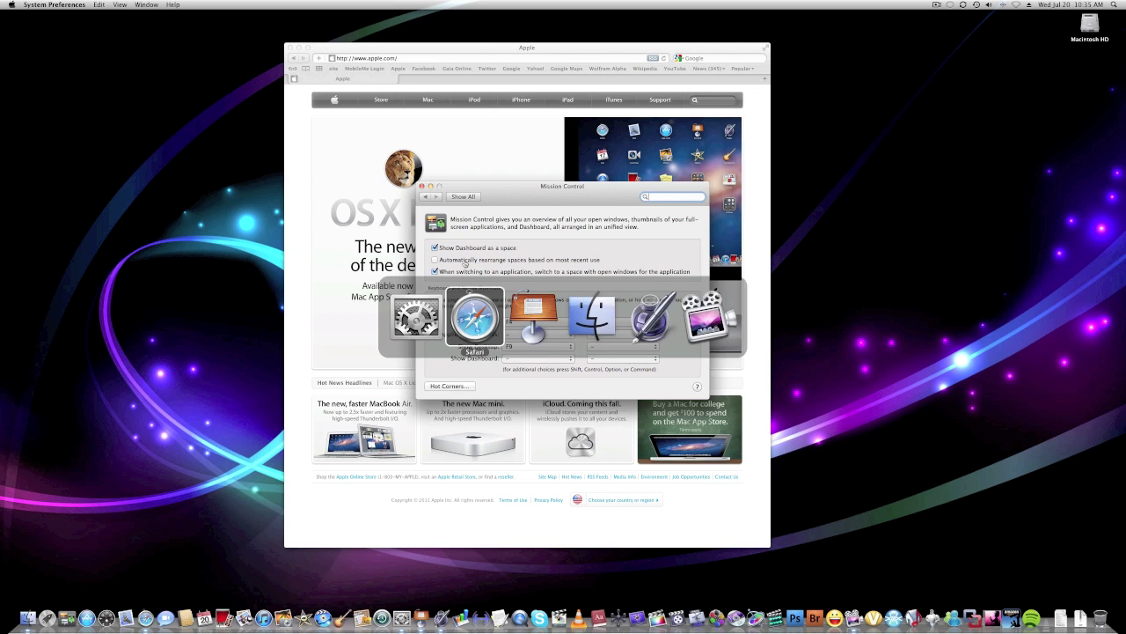
key("super+Tab")
key("super+Tab")
key("super+Tab")
key("super+Tab")
key("super+Tab")
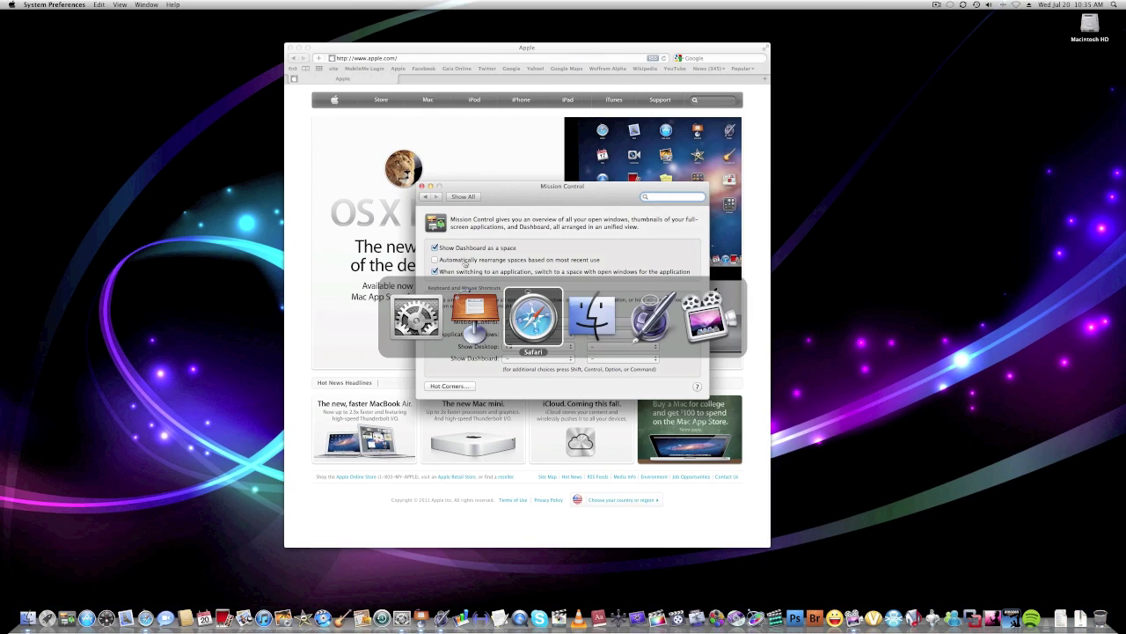
key("super+Tab")
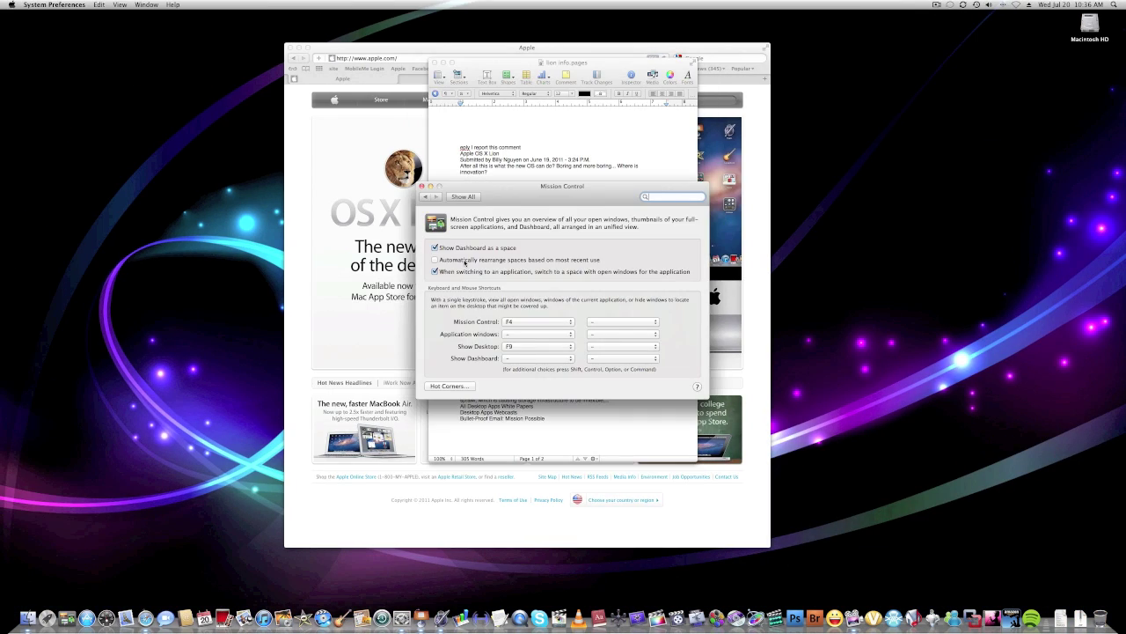
key("super+Tab")
key("super+Tab")
key("super+Tab")
key("super+Tab")
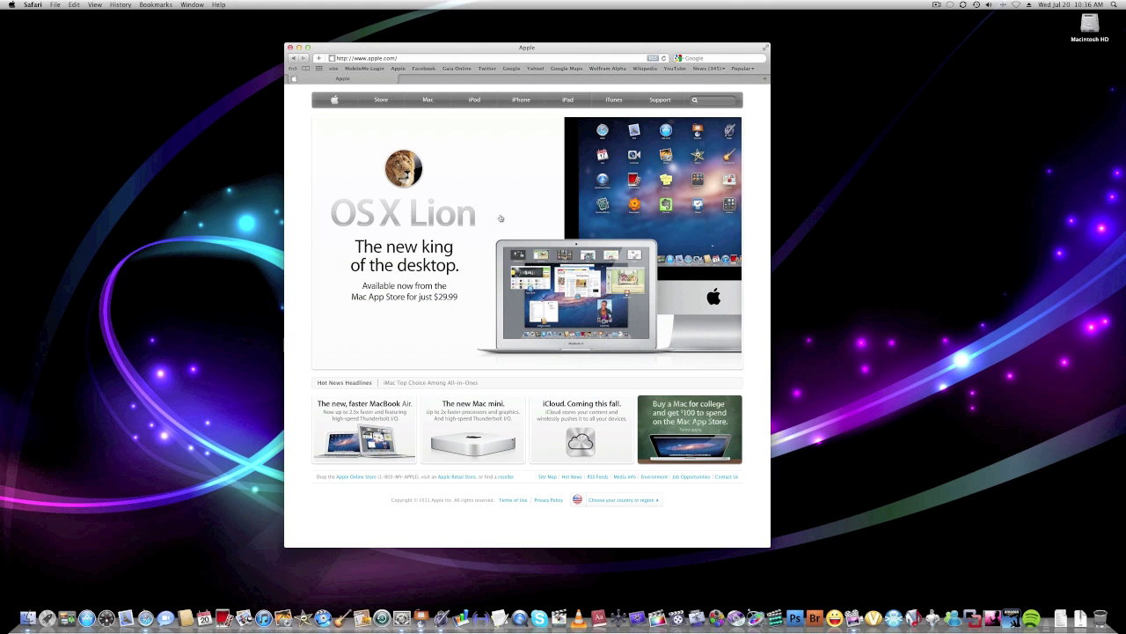
- Go to Desktop 2 through Mission Control and hide Keynote
key("F4")
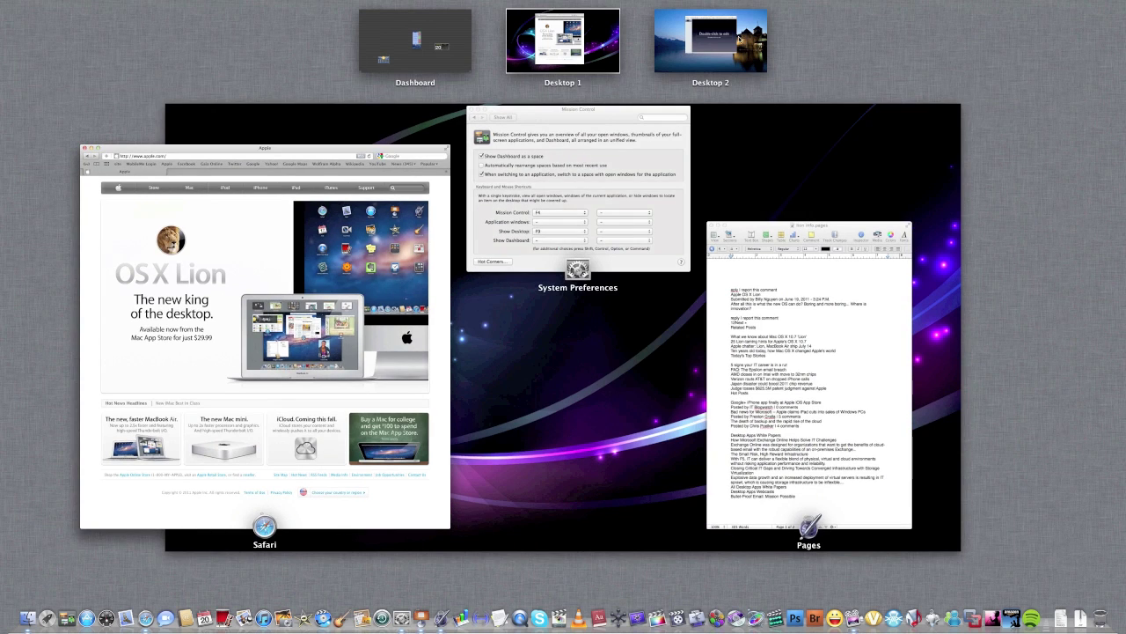
left_click(707, 58)
key("super+h")
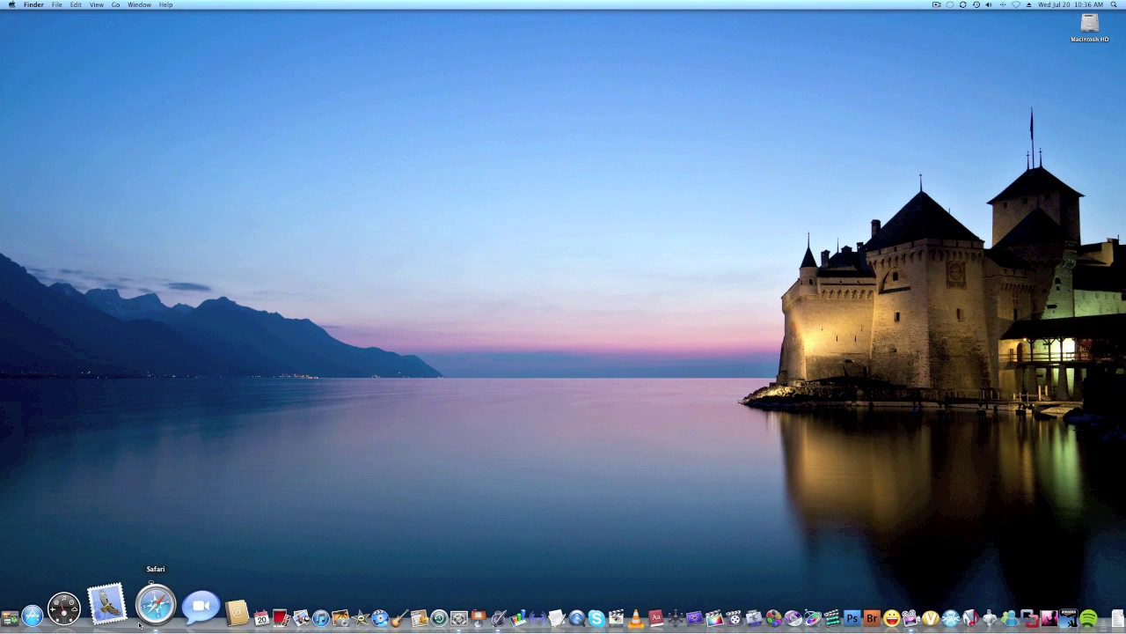
- Switch to Safari, open The New York Times from Top Sites in a new window, and make that window full screen
left_click(155, 605)
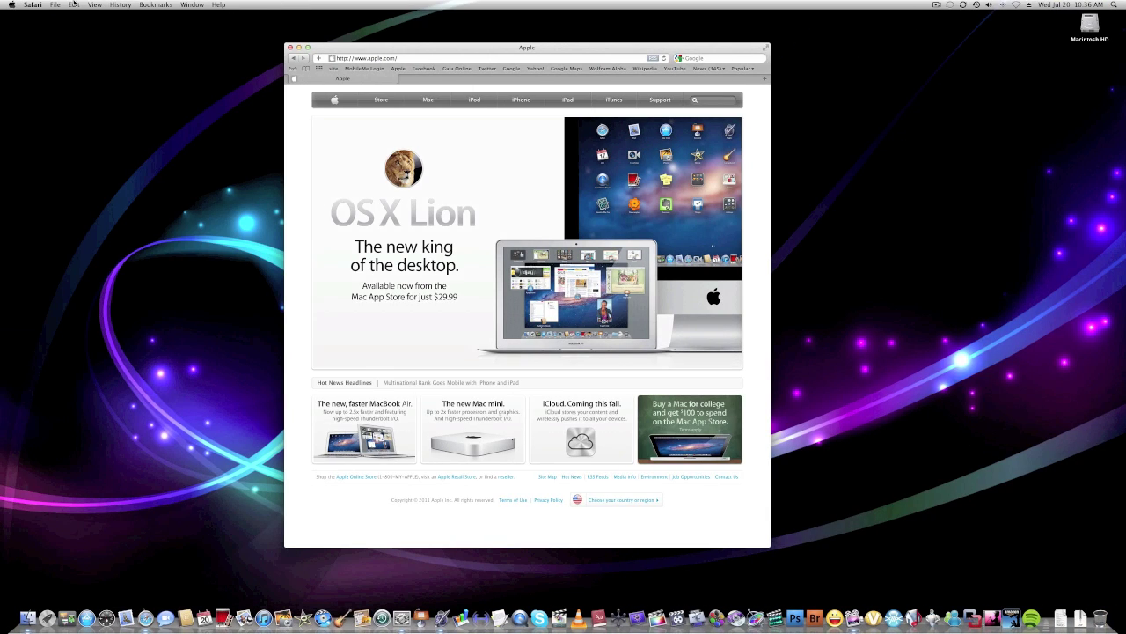
left_click(55, 4)
left_click(66, 16)
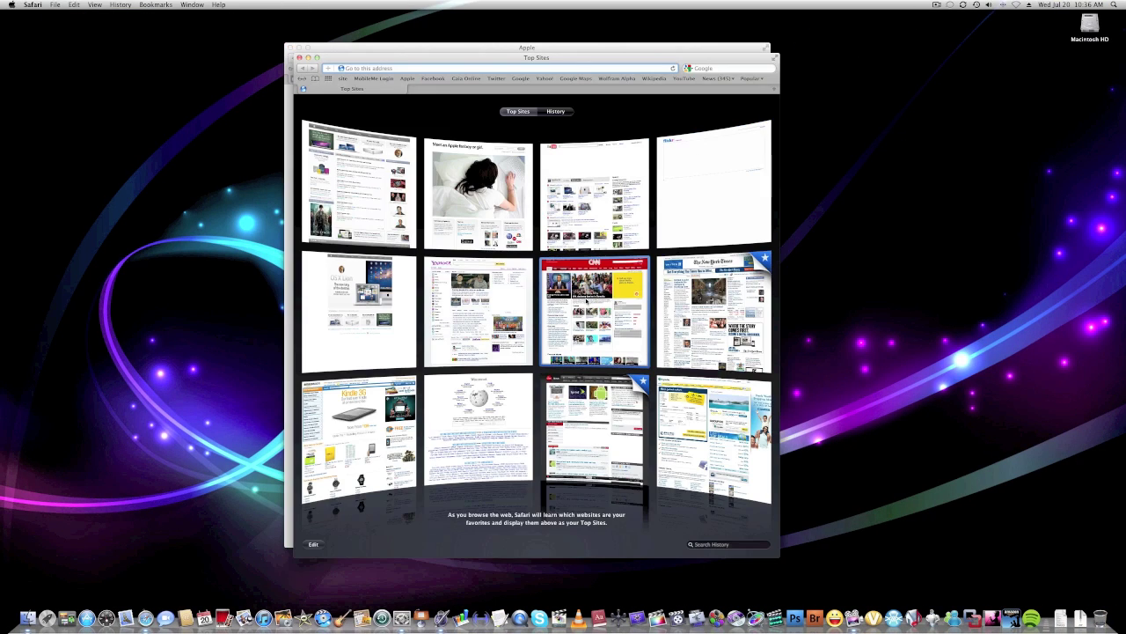
left_click(687, 322)
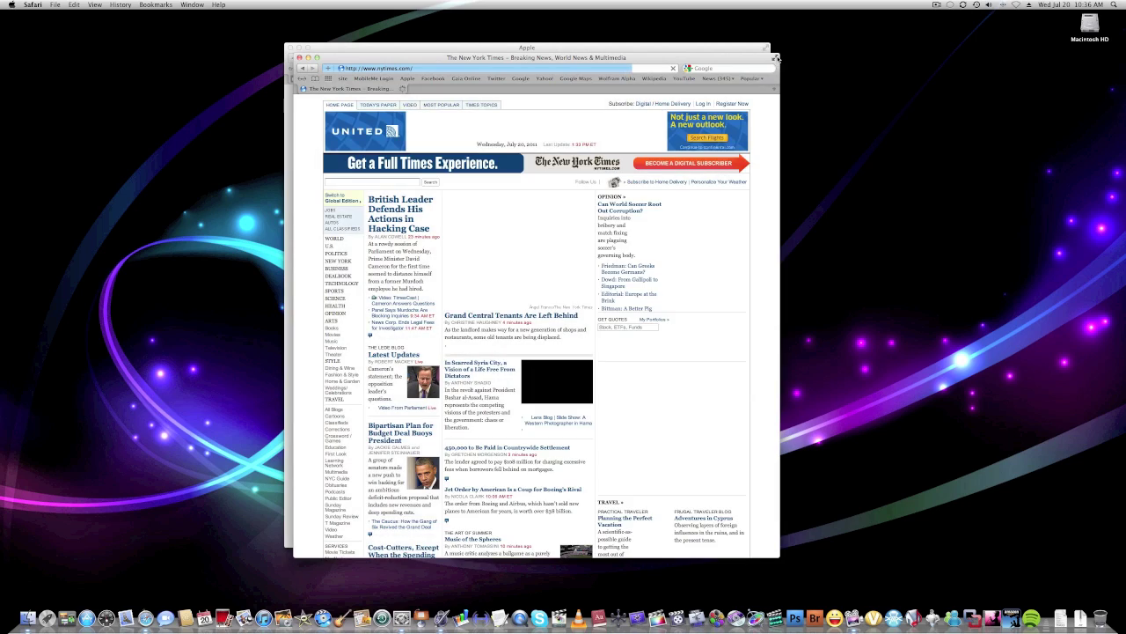
left_click(776, 58)
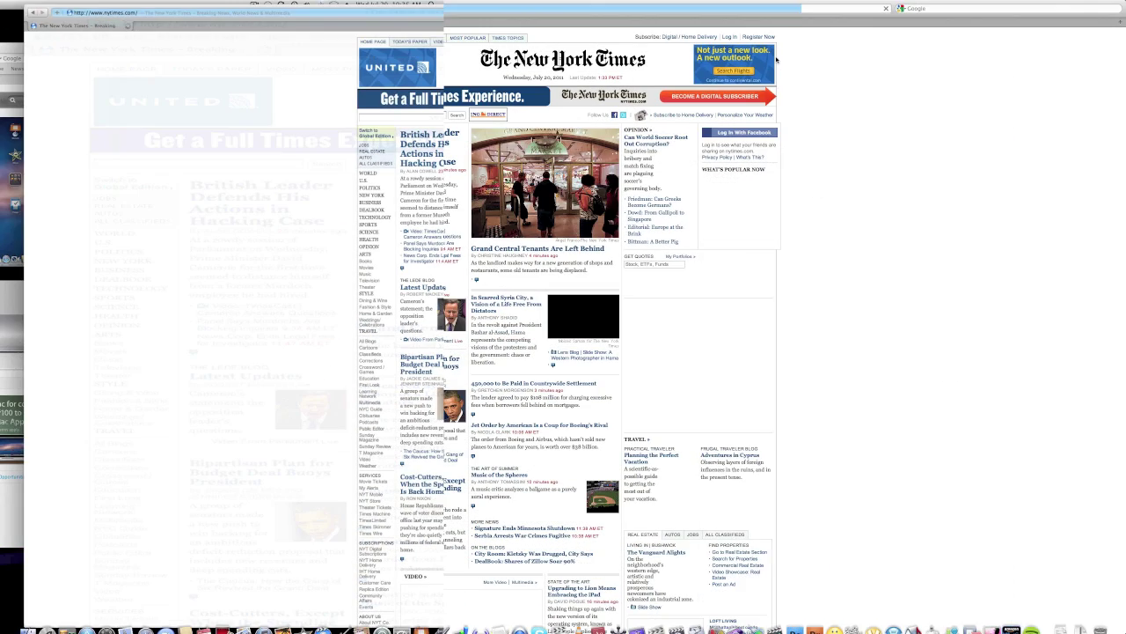
- Visit the full-screen New York Times space from Mission Control and bring up Mission Control again
key("F4")
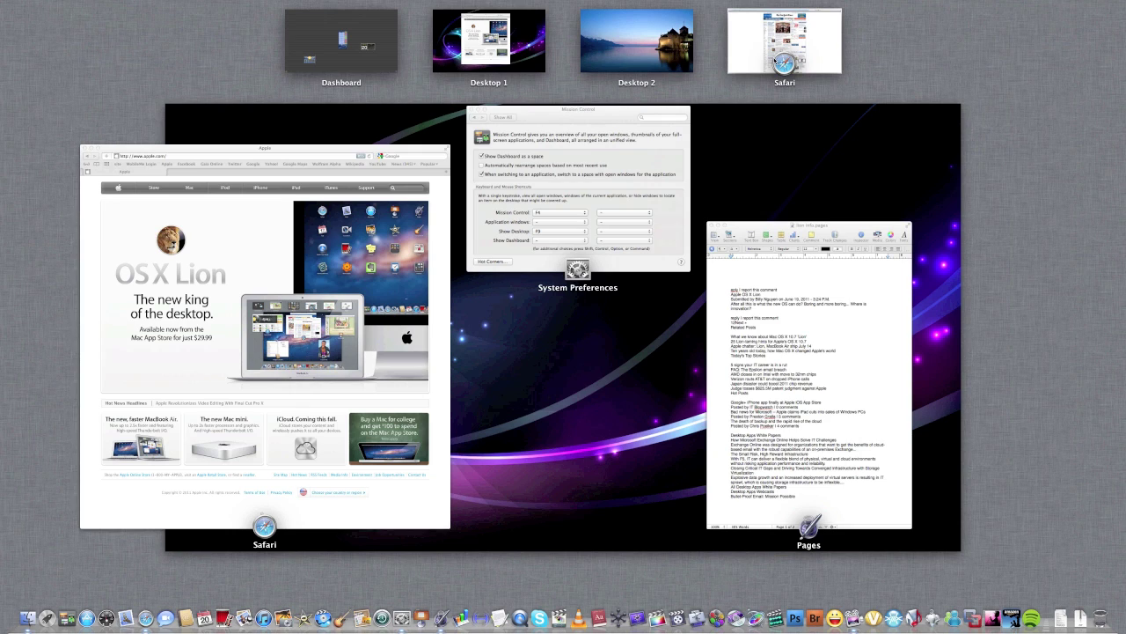
left_click(816, 41)
key("F4")
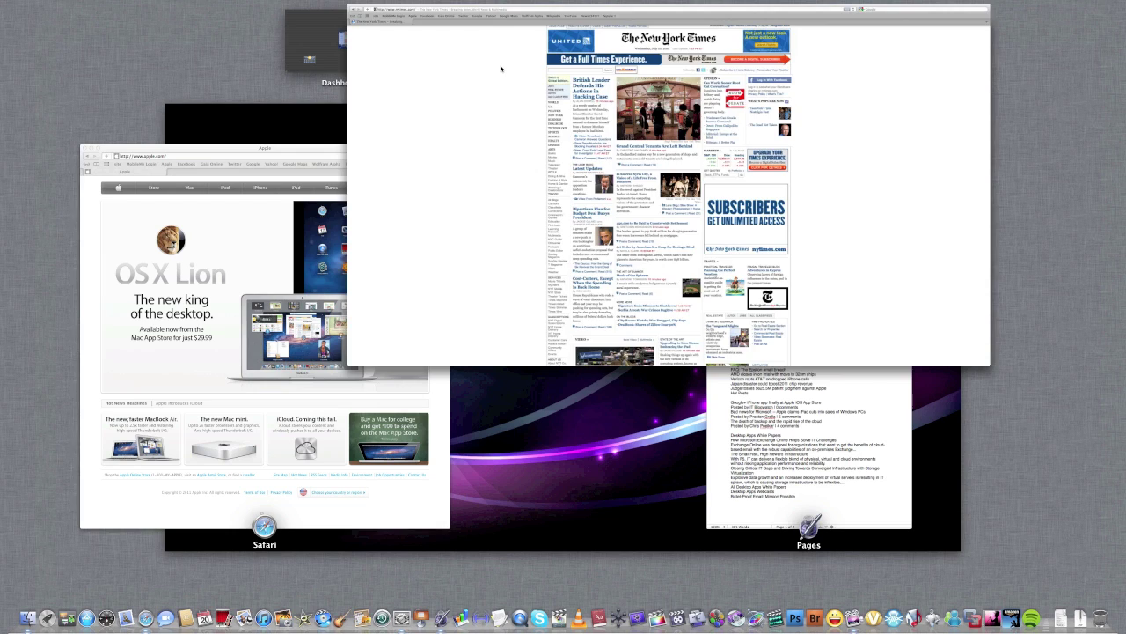
- Move the Apple window in Safari from Desktop 1 to Desktop 2, and return to Desktop 1 through Mission Control
left_click(505, 59)
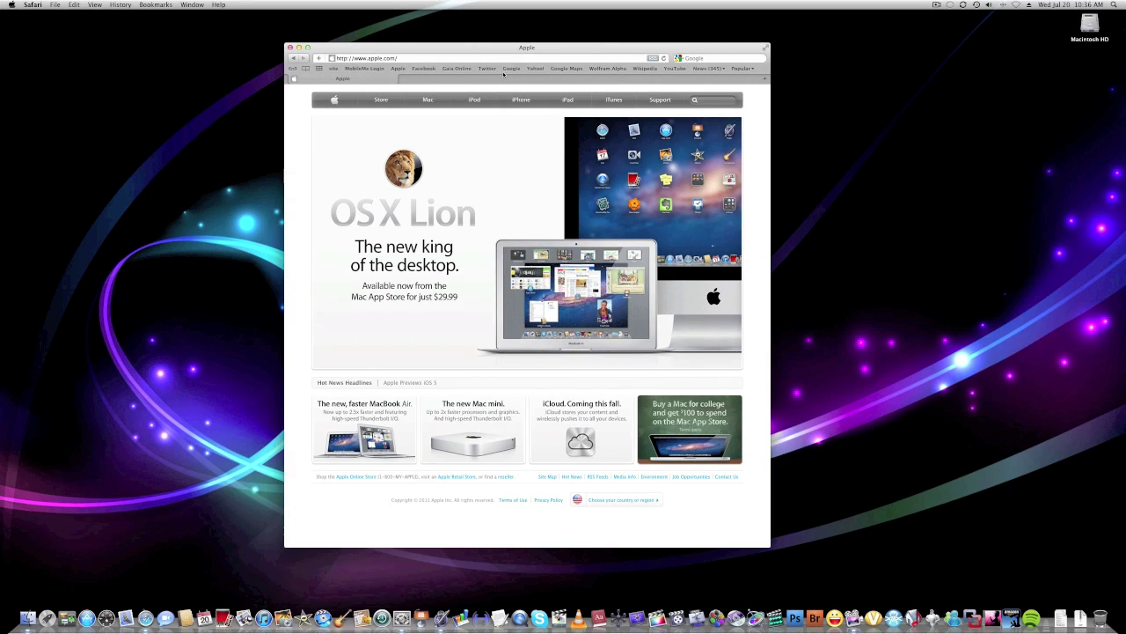
left_click_drag(517, 51, 550, 49)
key("ctrl+Up")
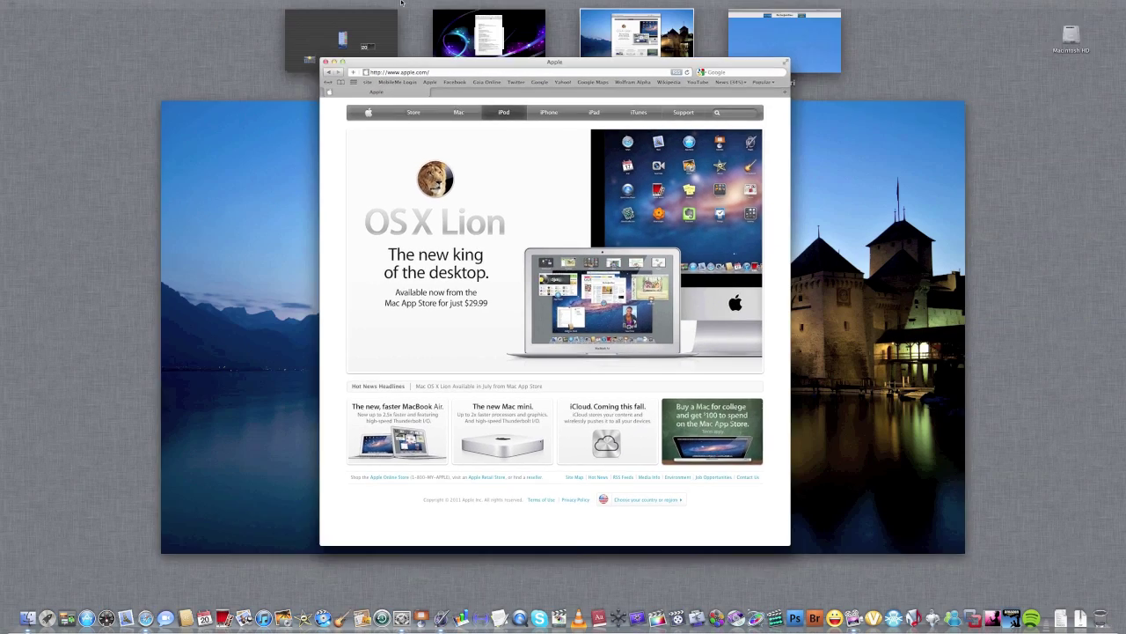
left_click_drag(401, 2, 491, 6)
left_click(545, 41)
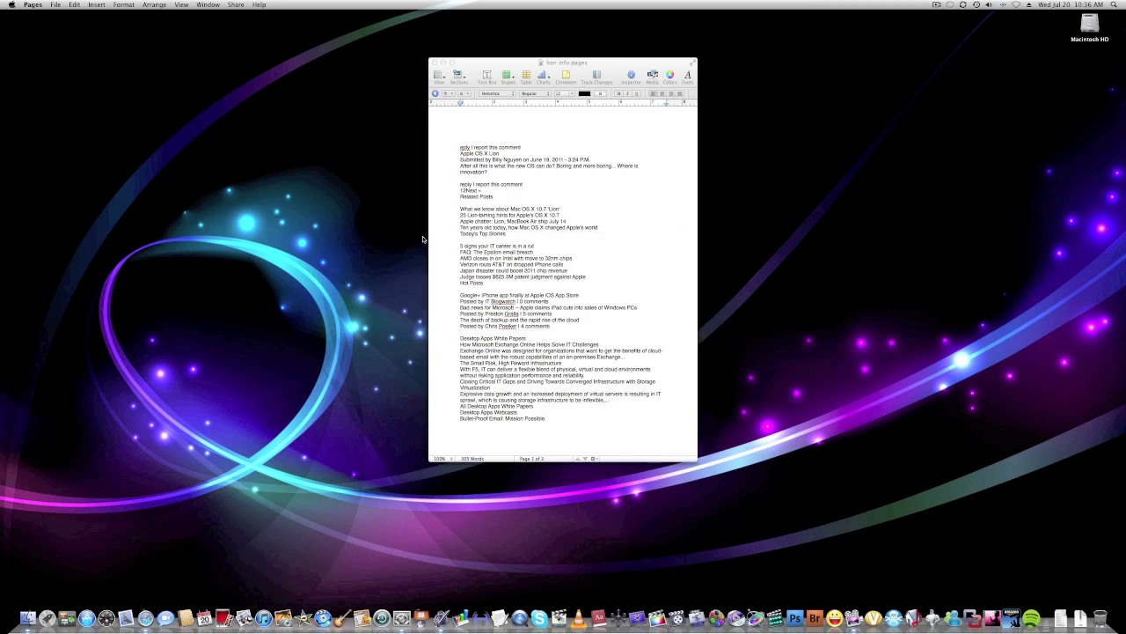
- Assign Safari to This Desktop while on Desktop 1
right_click(141, 607)
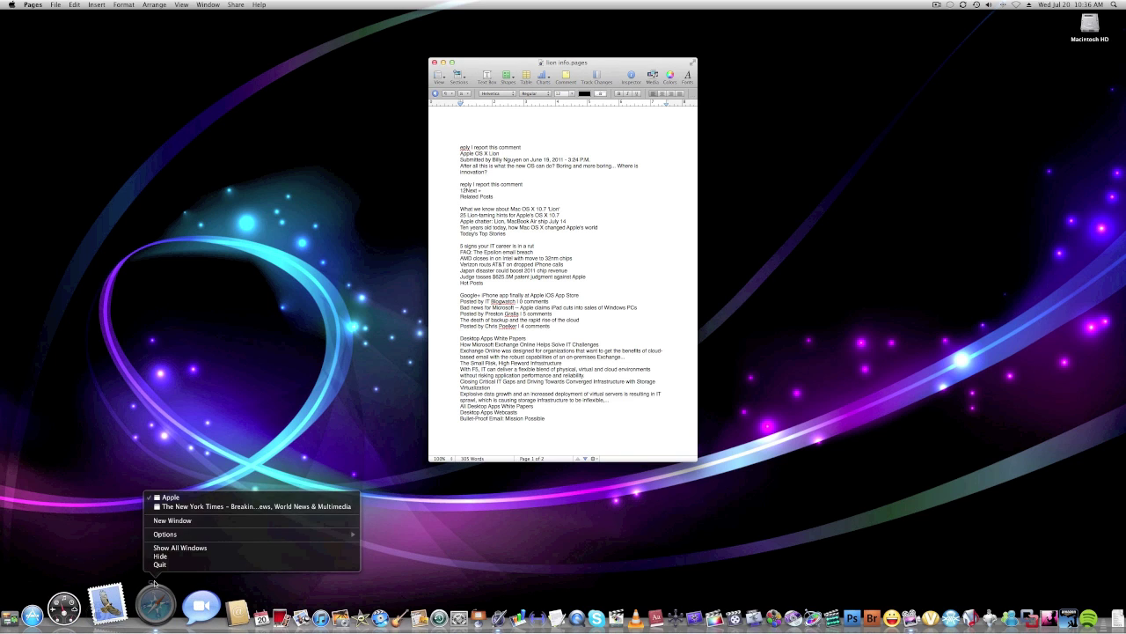
mouse_move(160, 537)
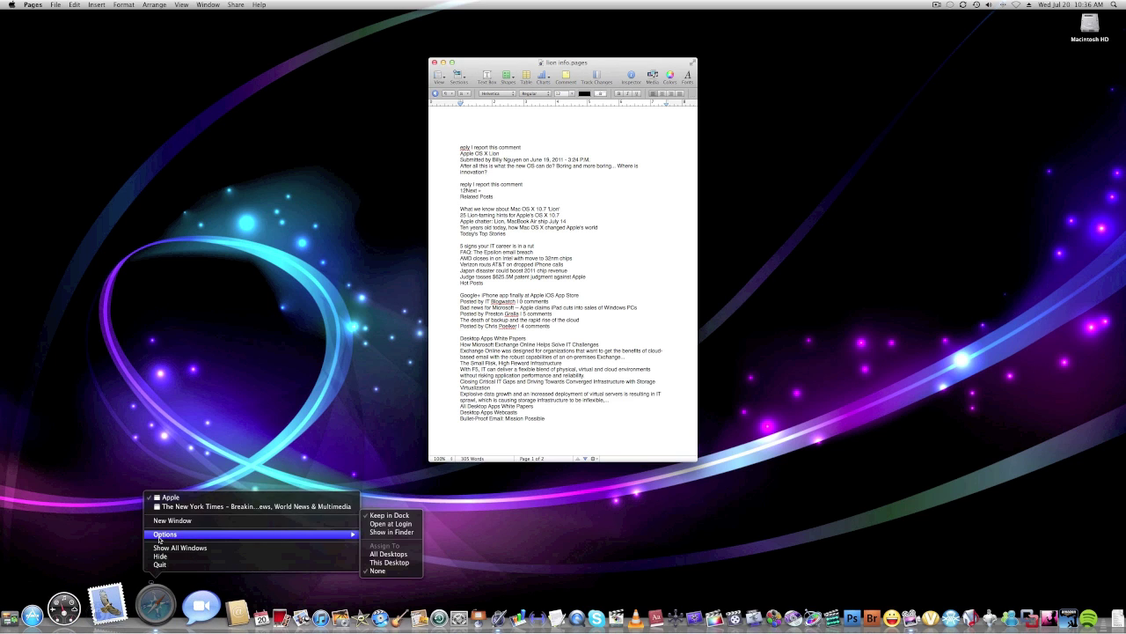
left_click(401, 566)
- Visit Desktop 2 through Mission Control and jump back to Desktop 1 by activating Pages, doing this twice
key("ctrl+Up")
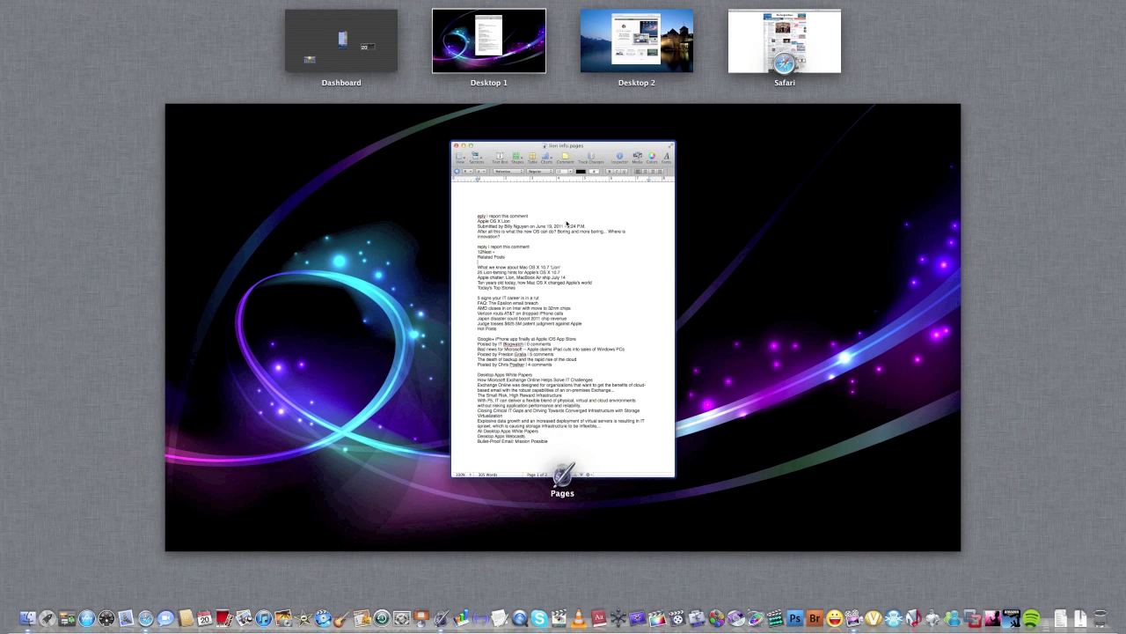
left_click(637, 40)
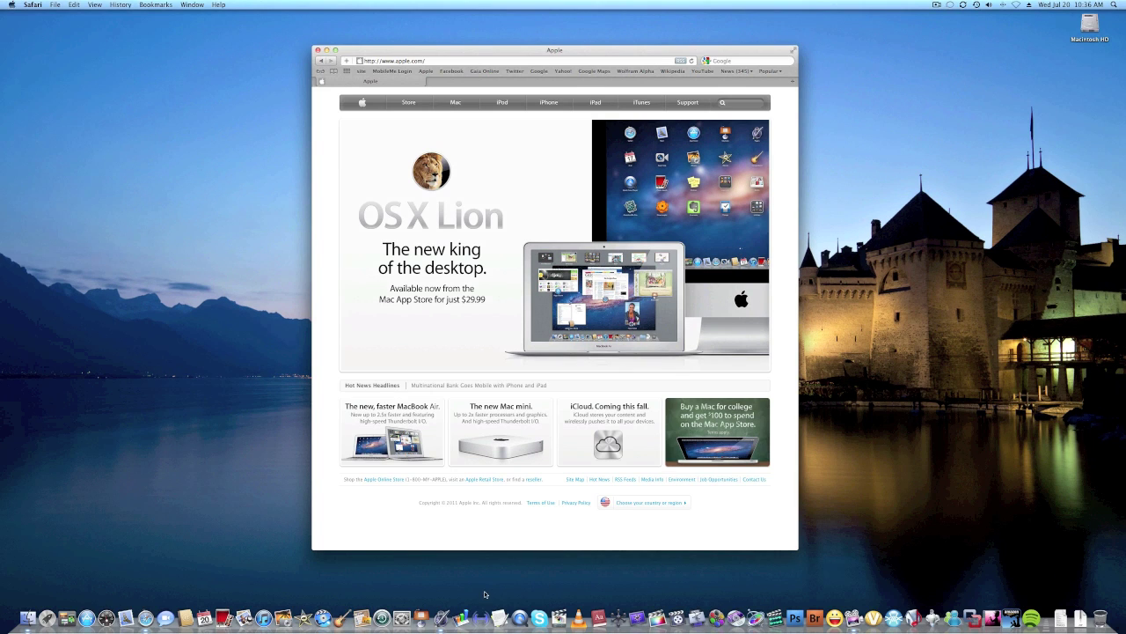
left_click(439, 619)
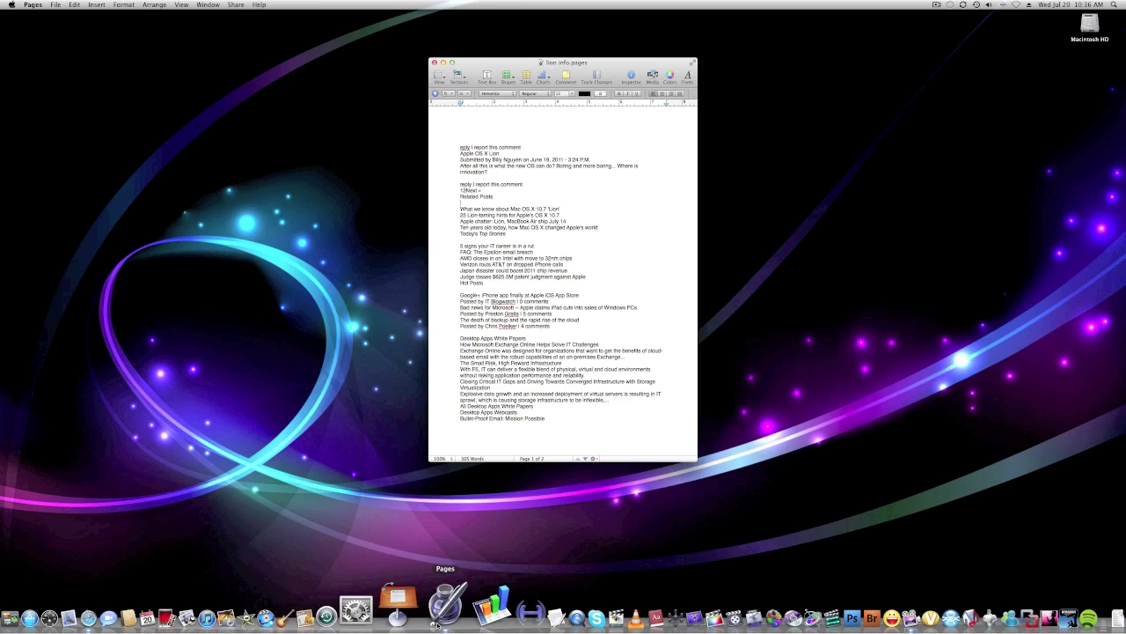
key("ctrl+Up")
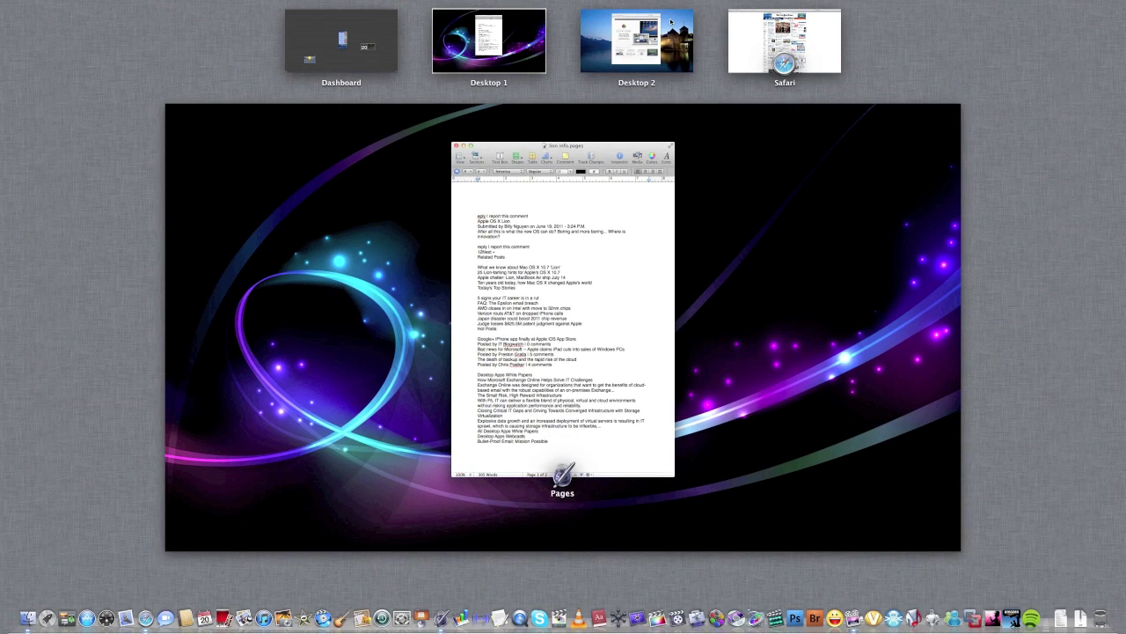
left_click(635, 41)
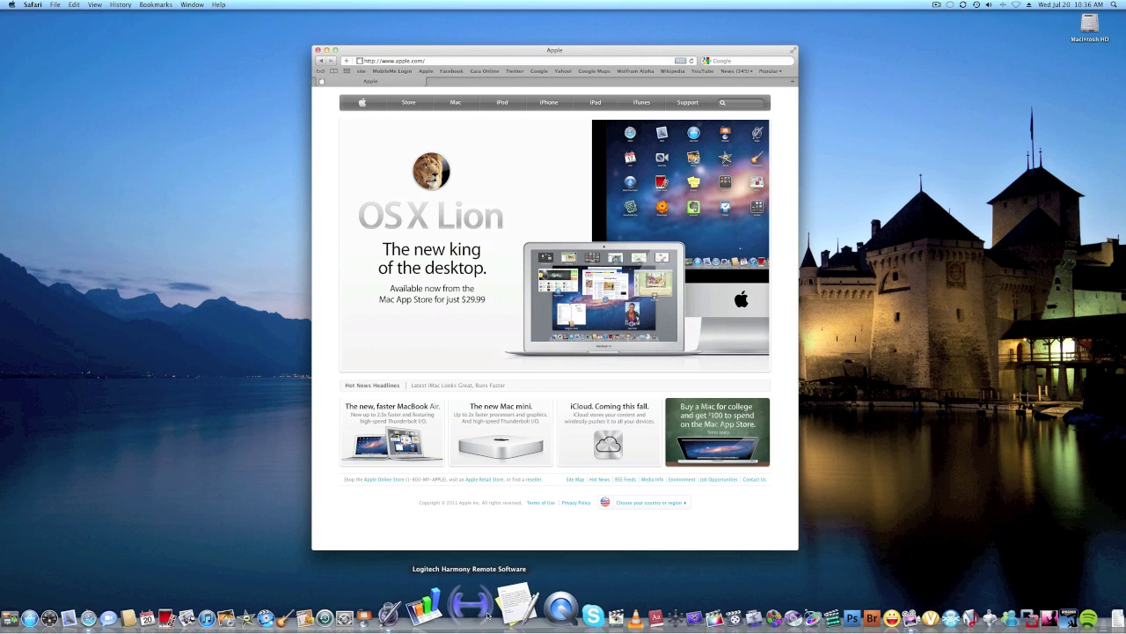
left_click(444, 611)
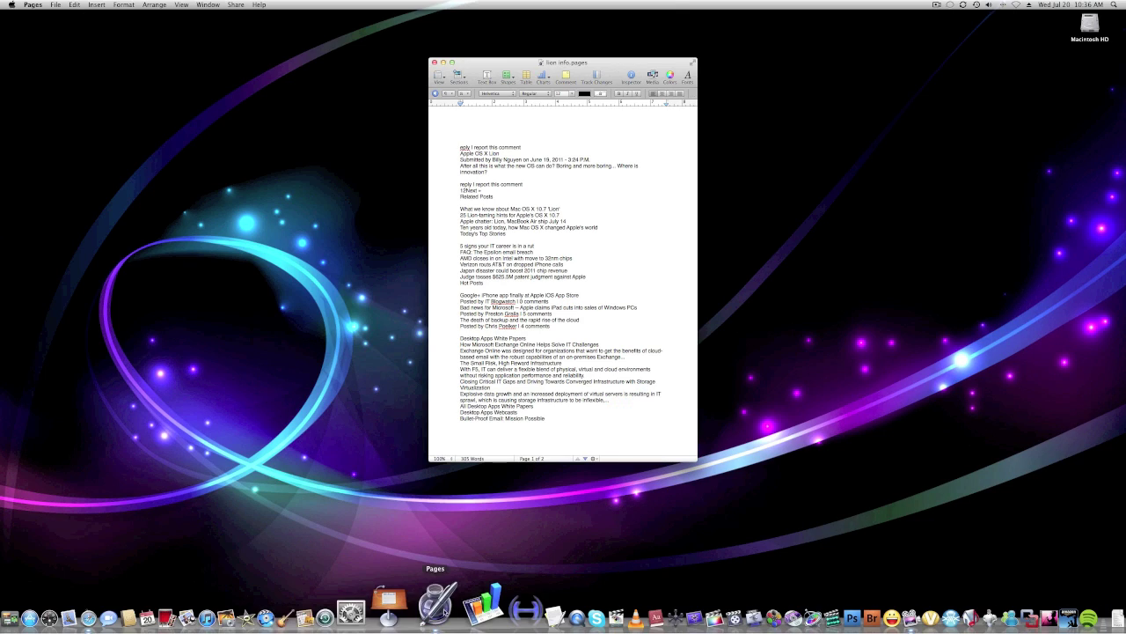
right_click(154, 602)
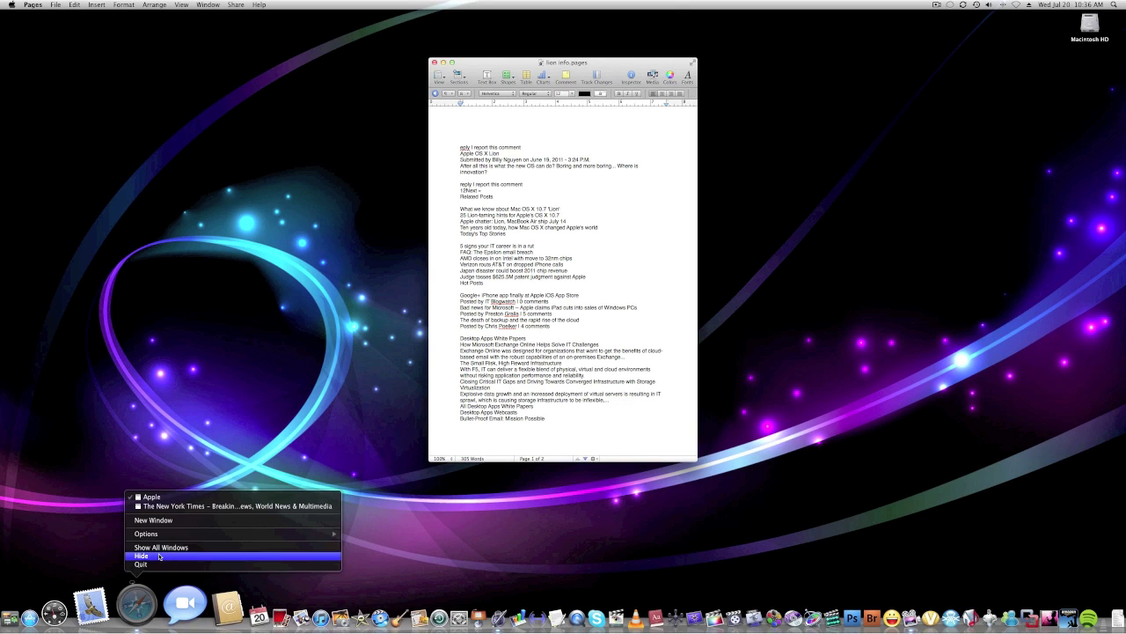
mouse_move(186, 533)
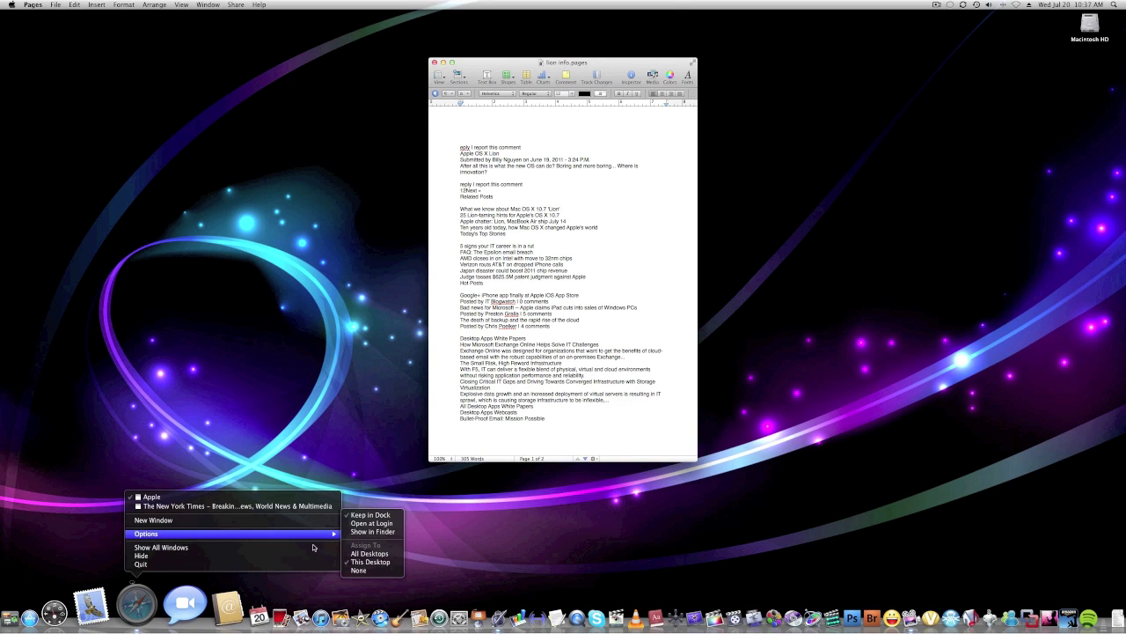
left_click(370, 555)
- Check Safari on Desktop 2 and in the full-screen New York Times space, finishing on Desktop 1
key("ctrl+Up")
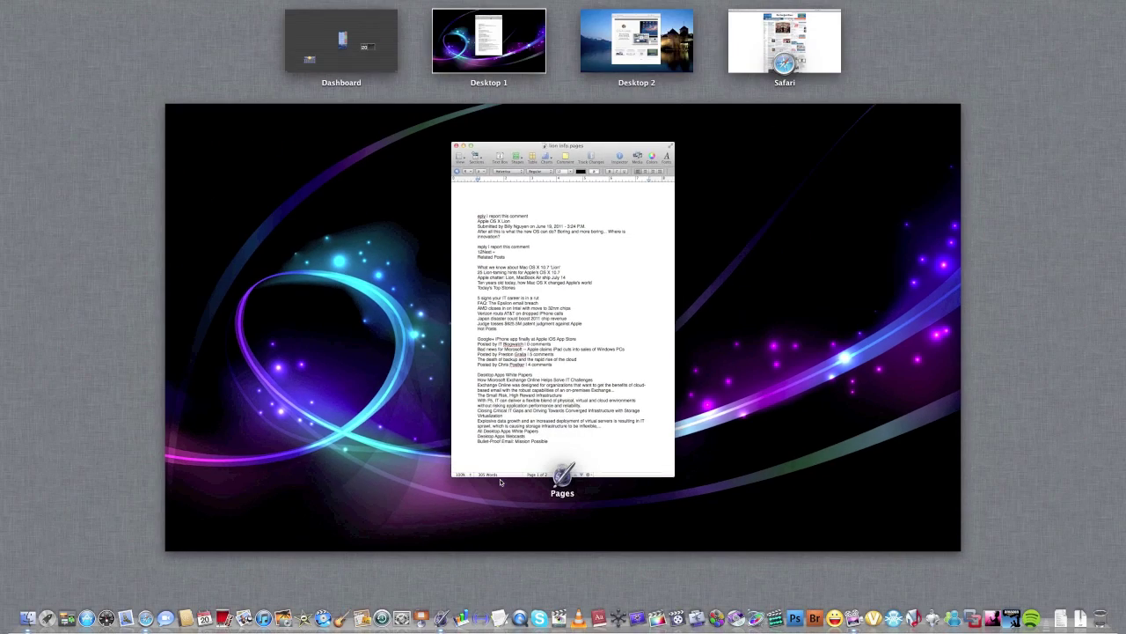
left_click(590, 45)
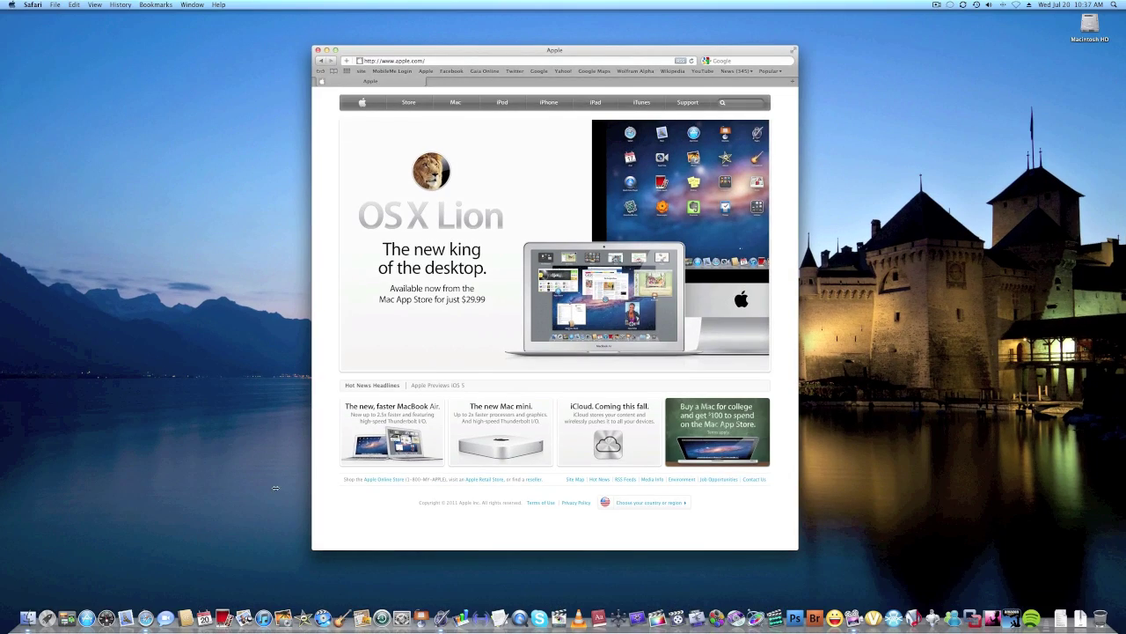
left_click(130, 612)
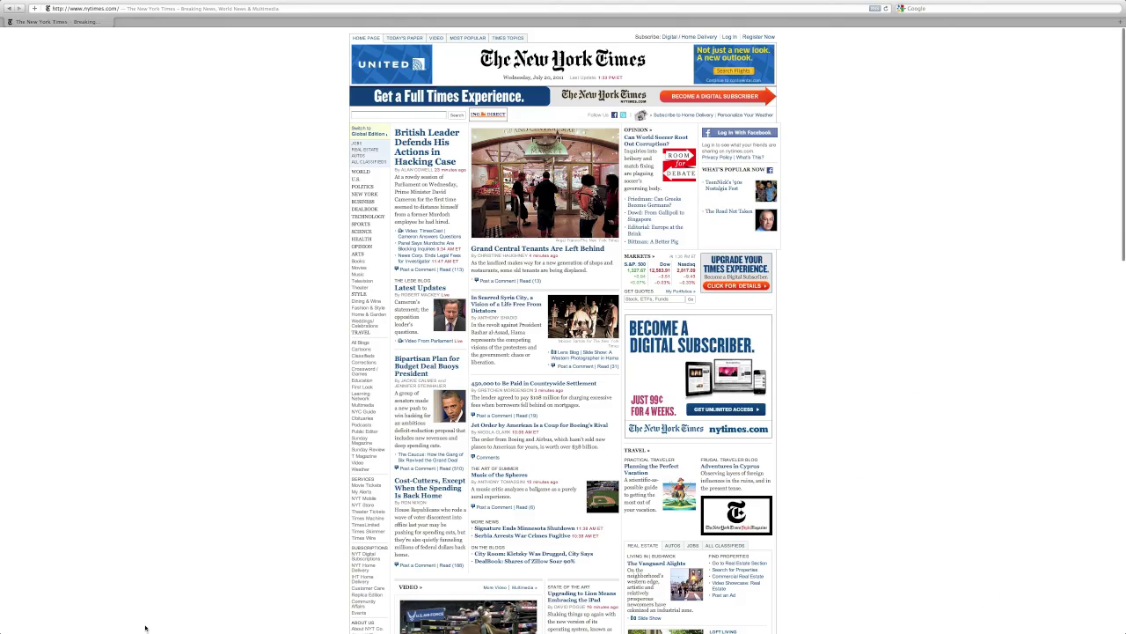
key("ctrl+Up")
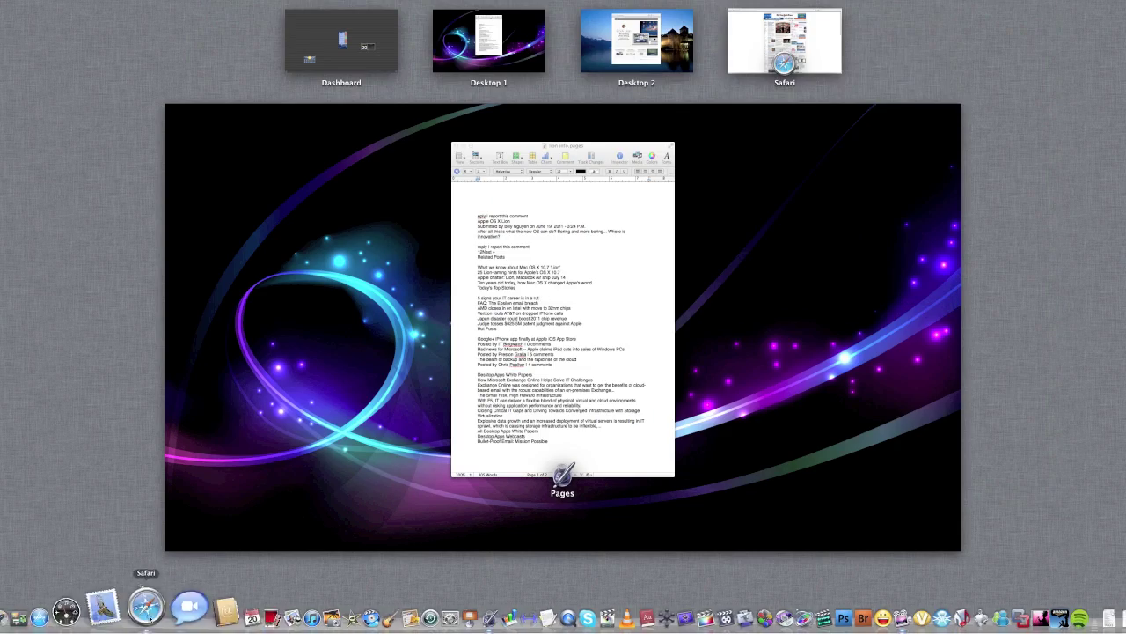
left_click(733, 65)
key("ctrl+Up")
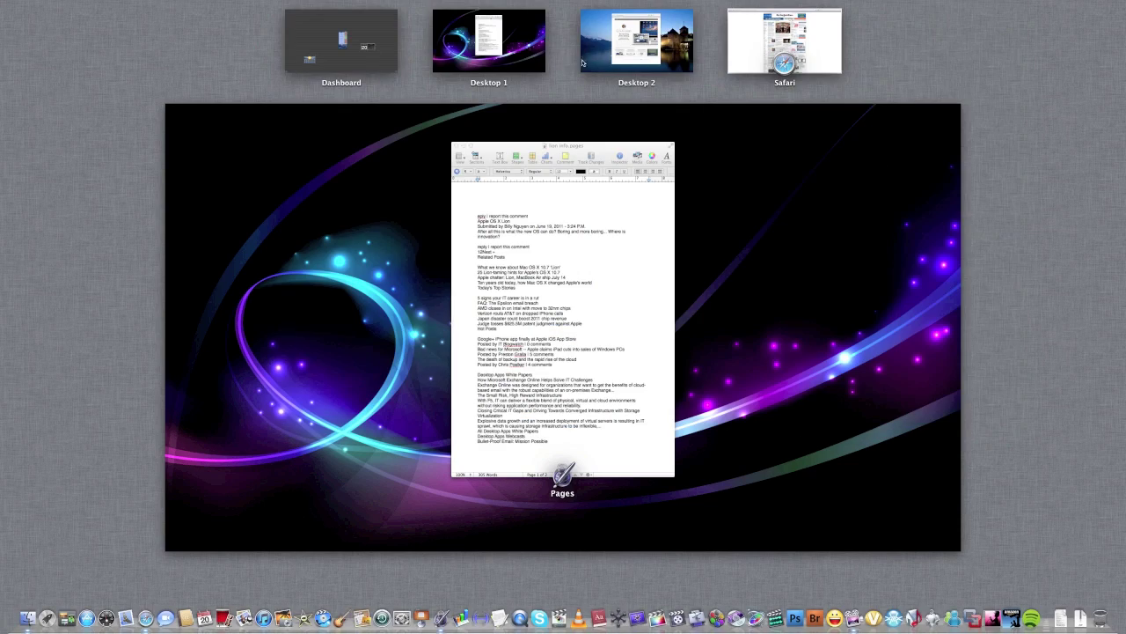
left_click(508, 55)
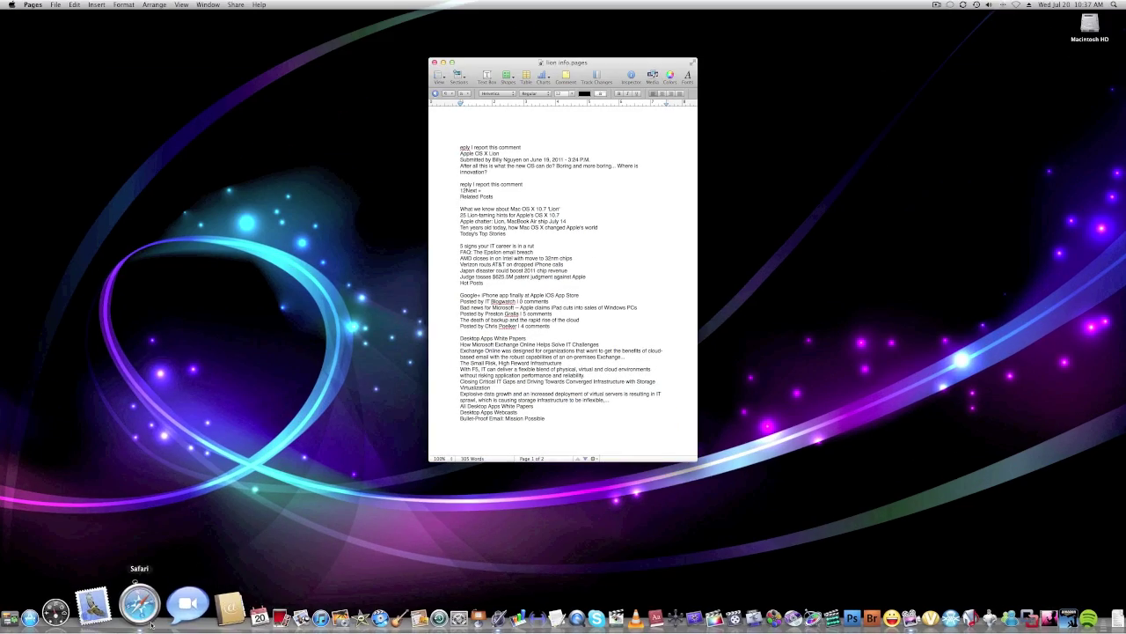
right_click(136, 605)
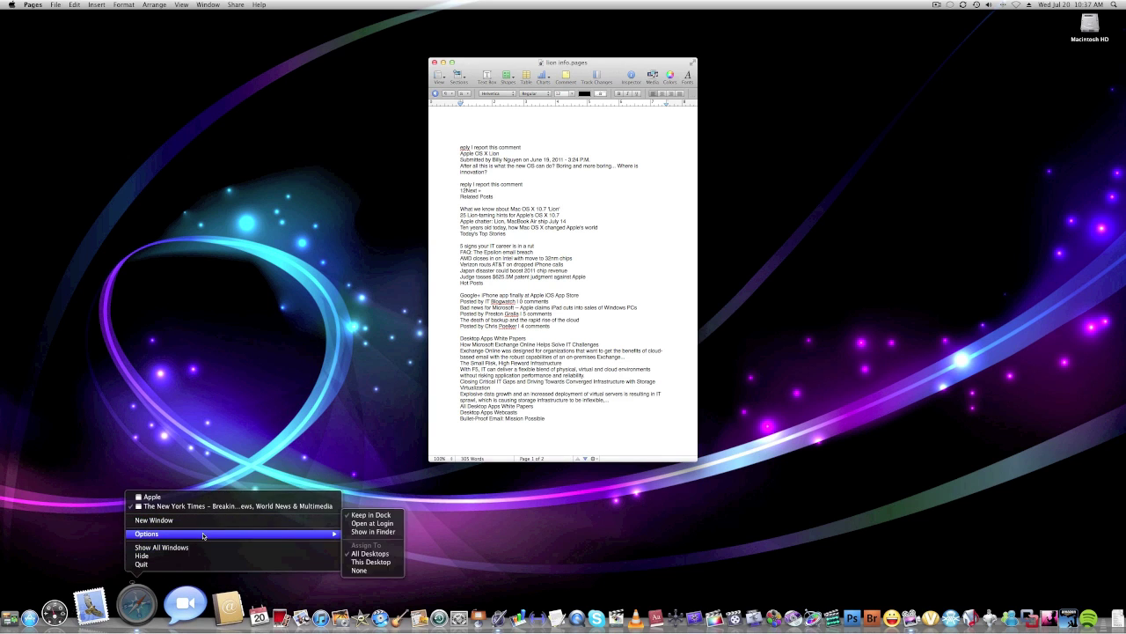
left_click(154, 581)
left_click(146, 607)
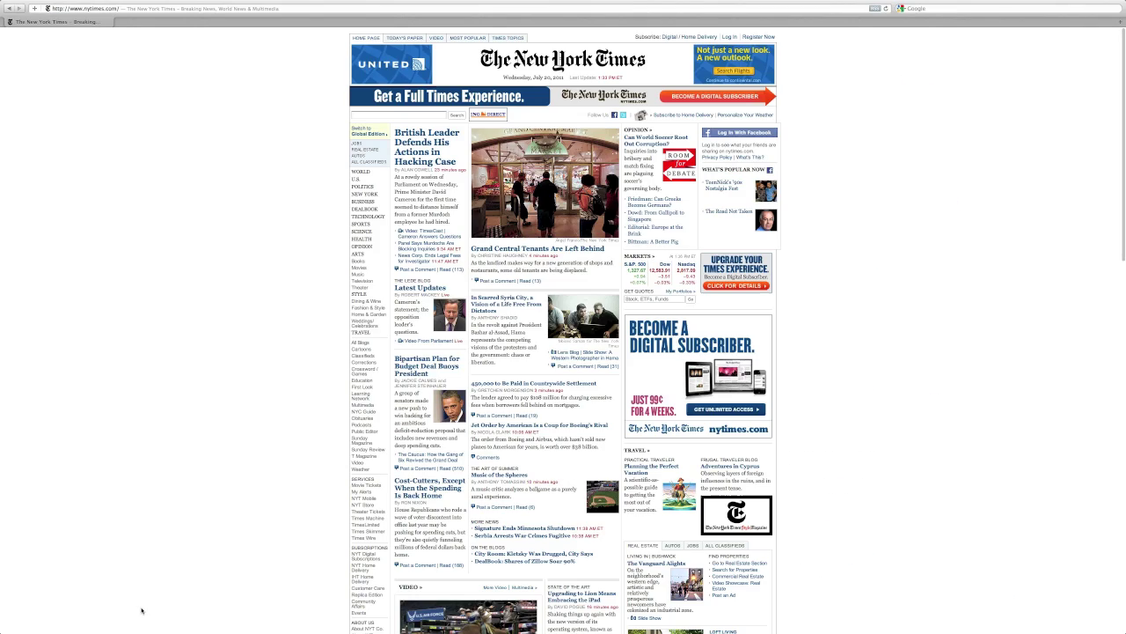
- Go to Desktop 2 through Mission Control and make Safari's Apple window full screen
key("ctrl+Up")
left_click(620, 39)
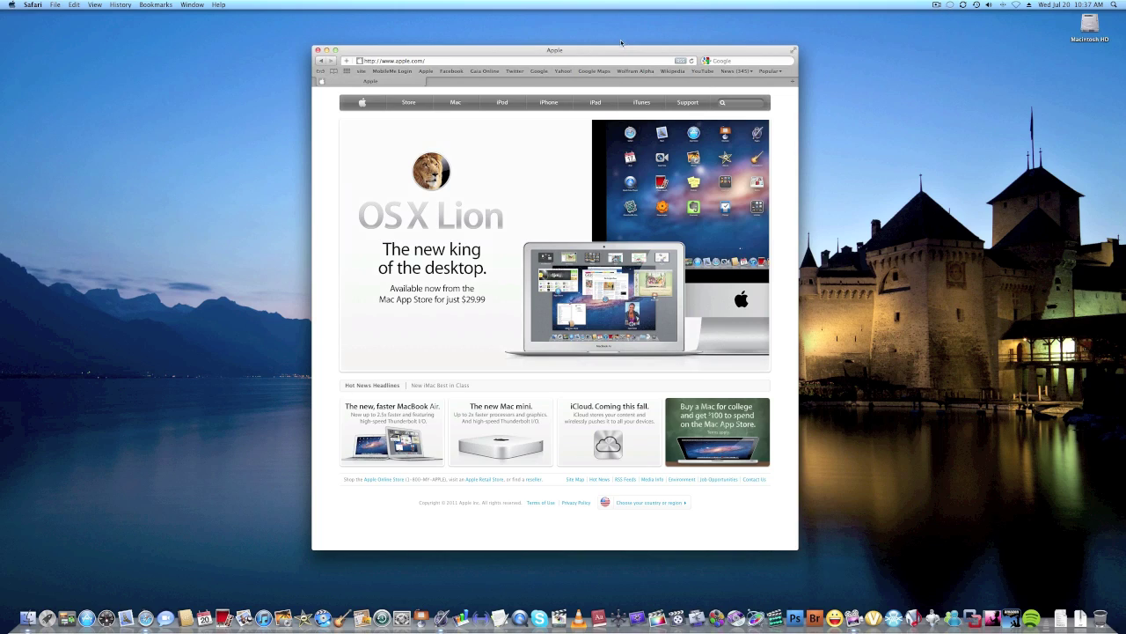
left_click(792, 50)
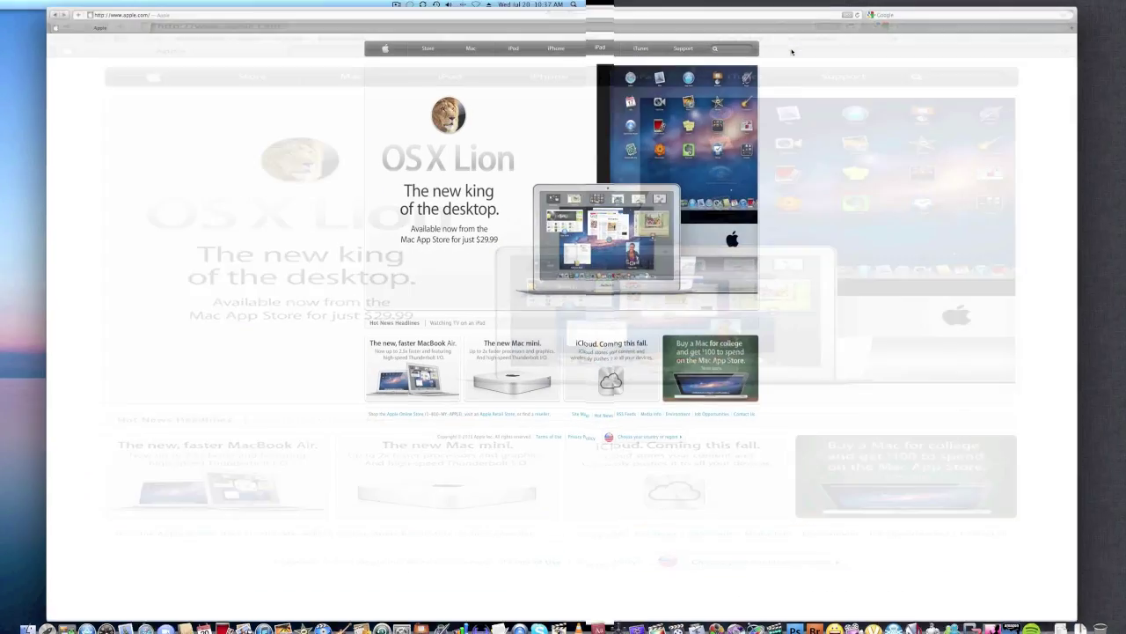
- Open the full-screen New York Times space from Mission Control, return to the overview, and open that space again
key("ctrl+Up")
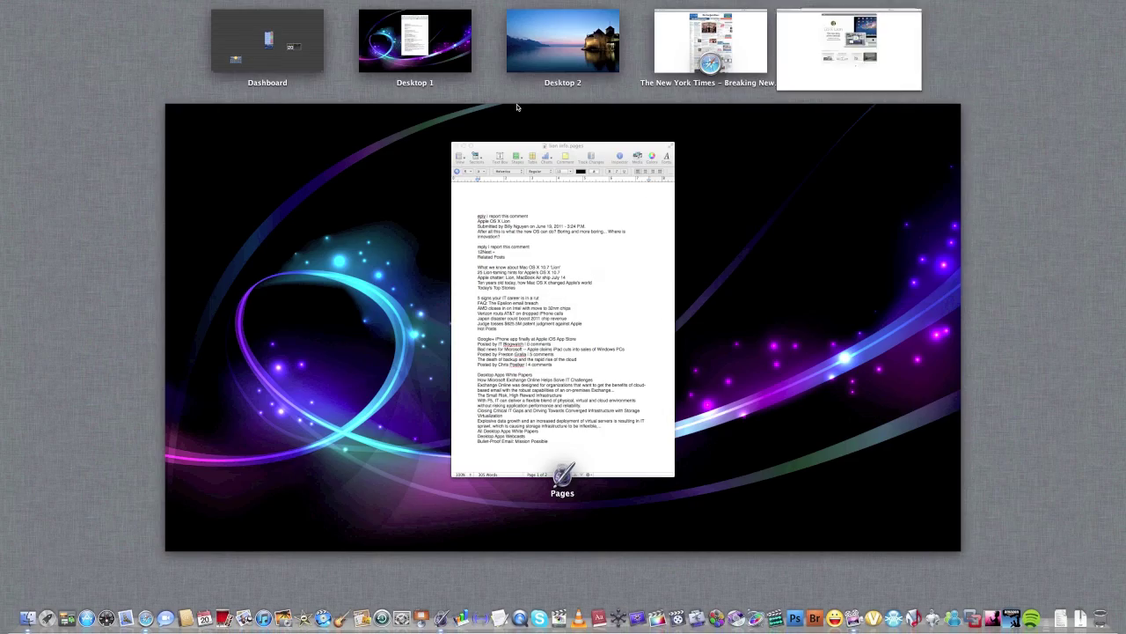
left_click(696, 42)
key("ctrl+Up")
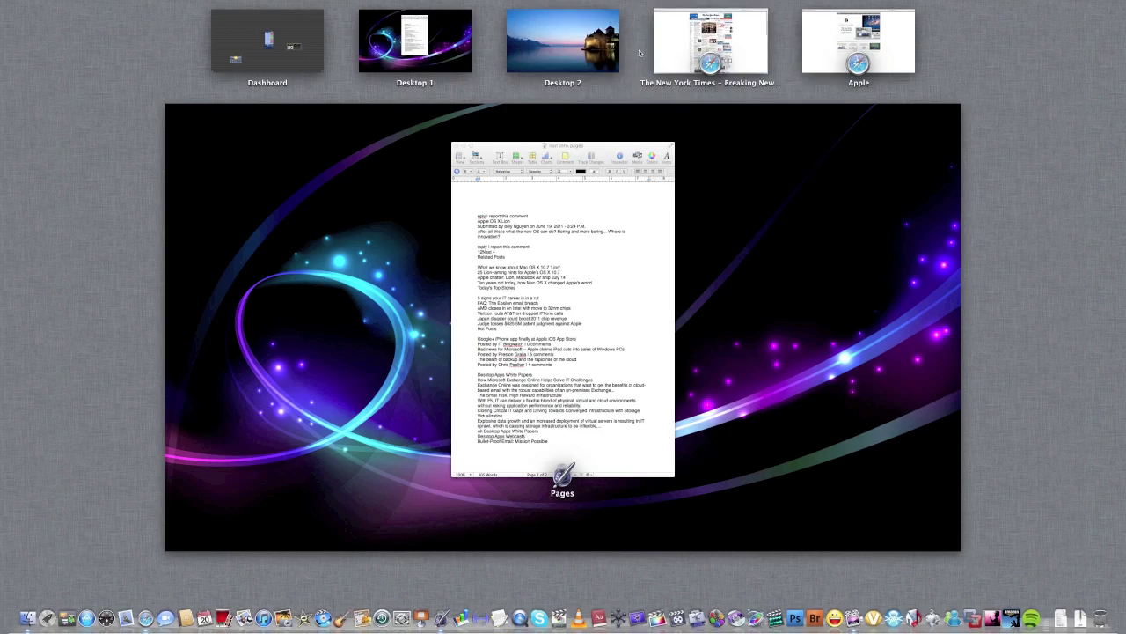
left_click(685, 44)
- Move back and forth through the adjacent spaces between The New York Times and Dashboard, finishing on Desktop 2
key("ctrl+Left")
key("ctrl+Left")
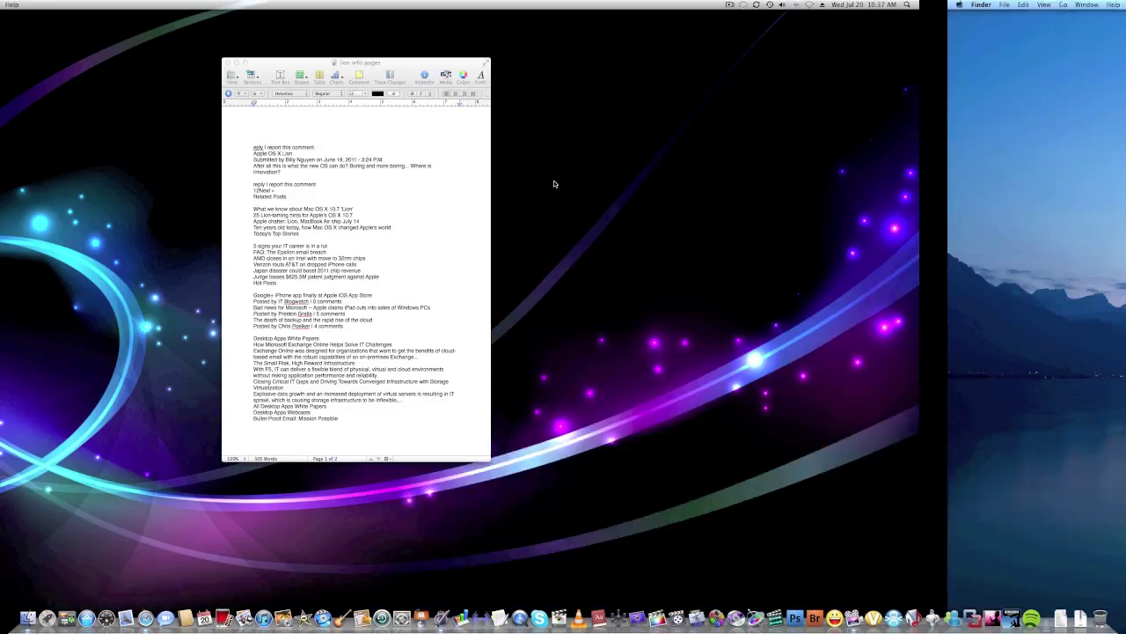
key("ctrl+Left")
key("ctrl+Right")
key("ctrl+Right")
key("ctrl+Right")
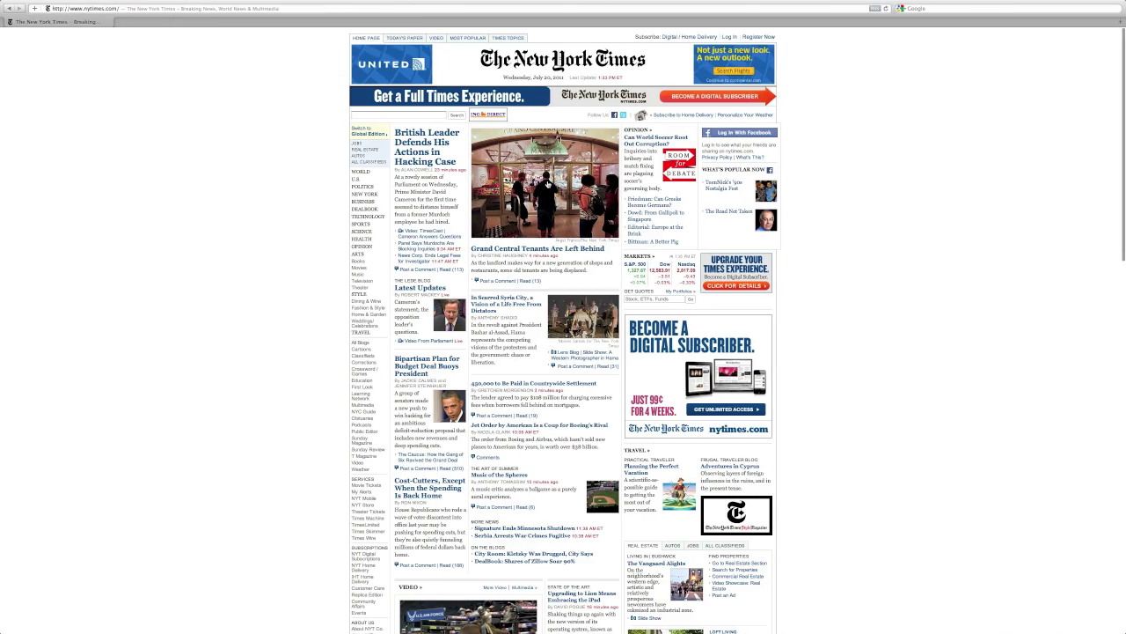
key("ctrl+Left")
key("ctrl+Left")
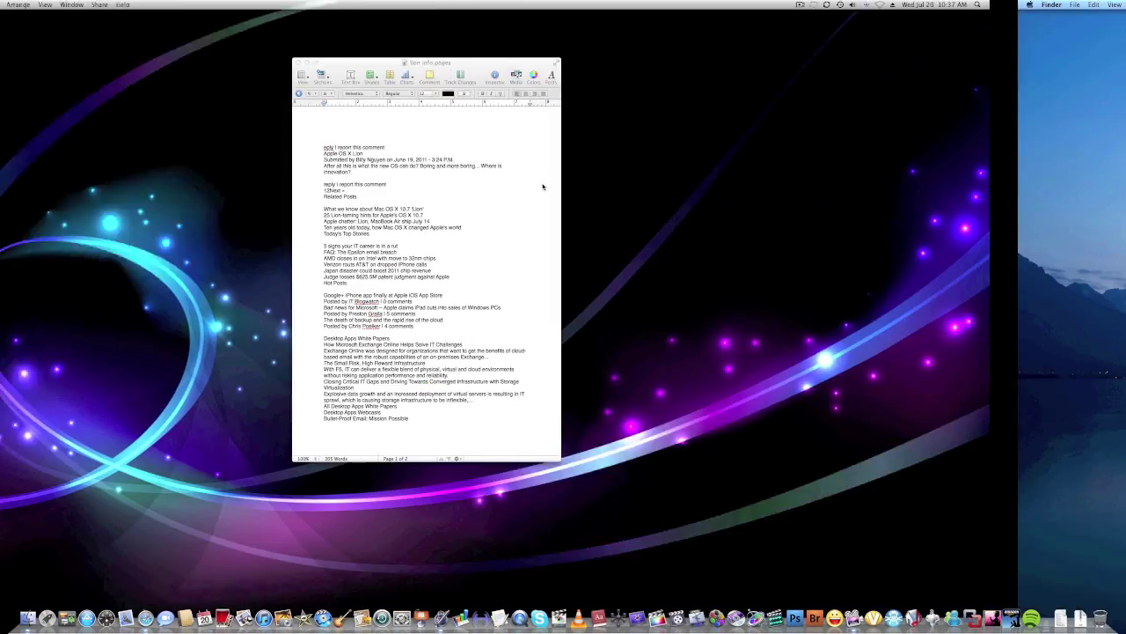
key("ctrl+Right")
- Preview Desktop 1 inside Mission Control without leaving the overview, and open the full-screen New York Times space
key("ctrl+Up")
key("alt")
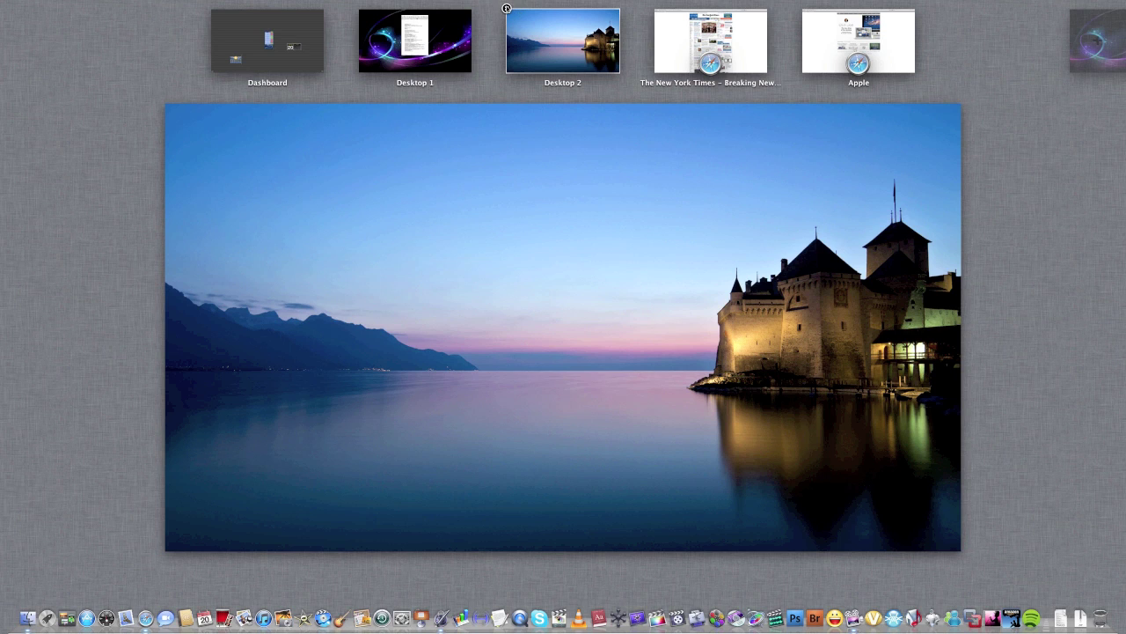
left_click(384, 18, "alt")
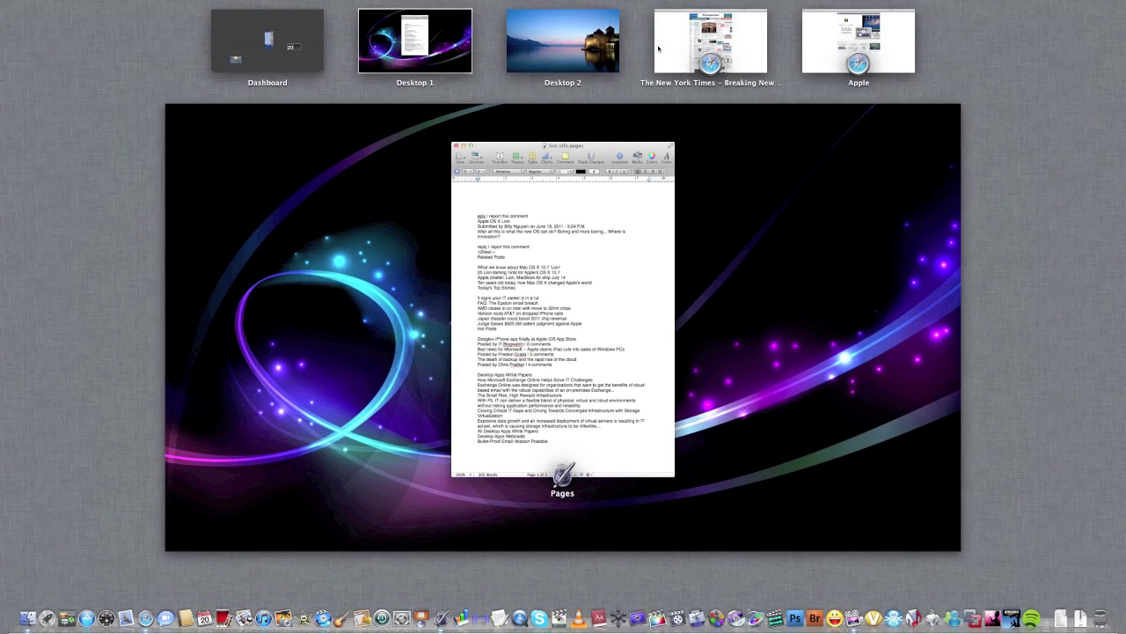
left_click(659, 49)
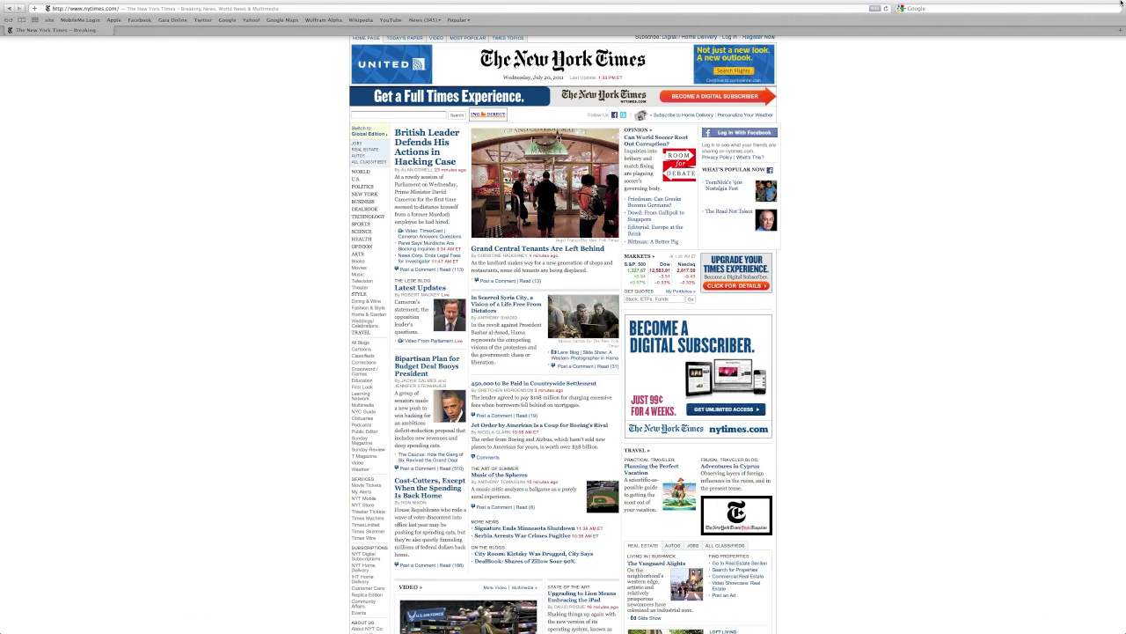
- Visit the full-screen Apple space and Desktop 2 in turn through Mission Control
key("ctrl+Up")
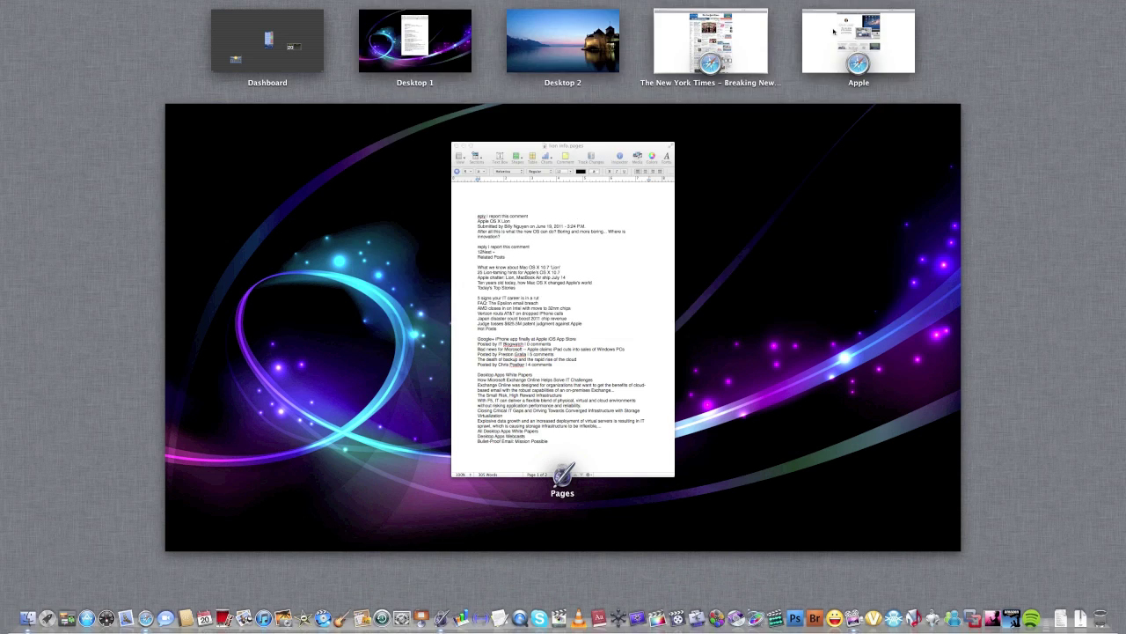
left_click(851, 40)
key("ctrl+Up")
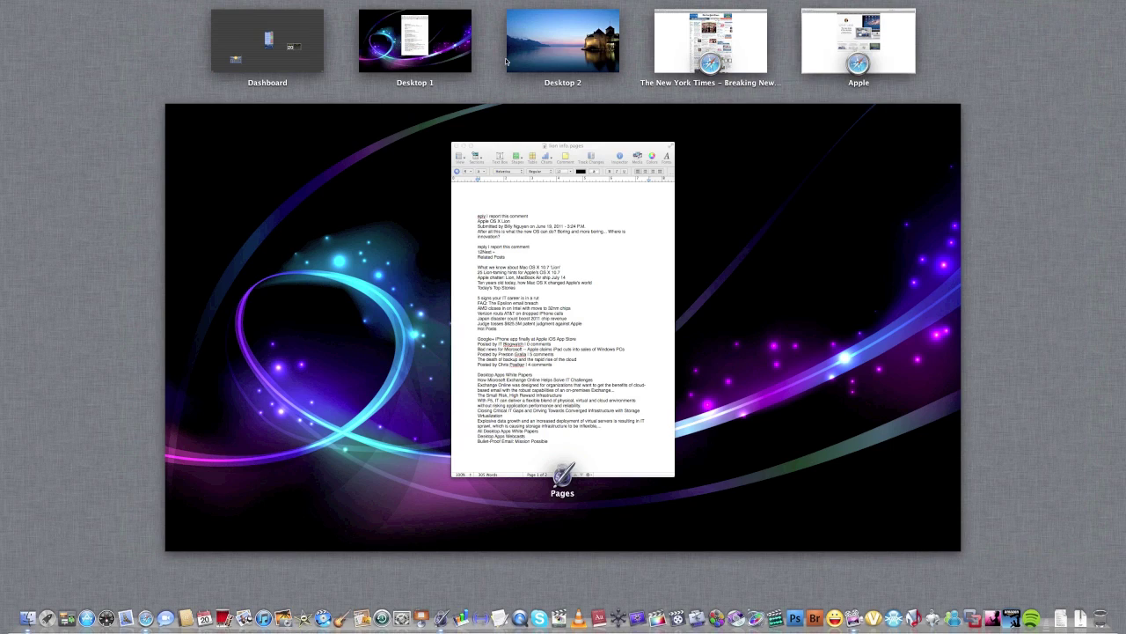
left_click(549, 65)
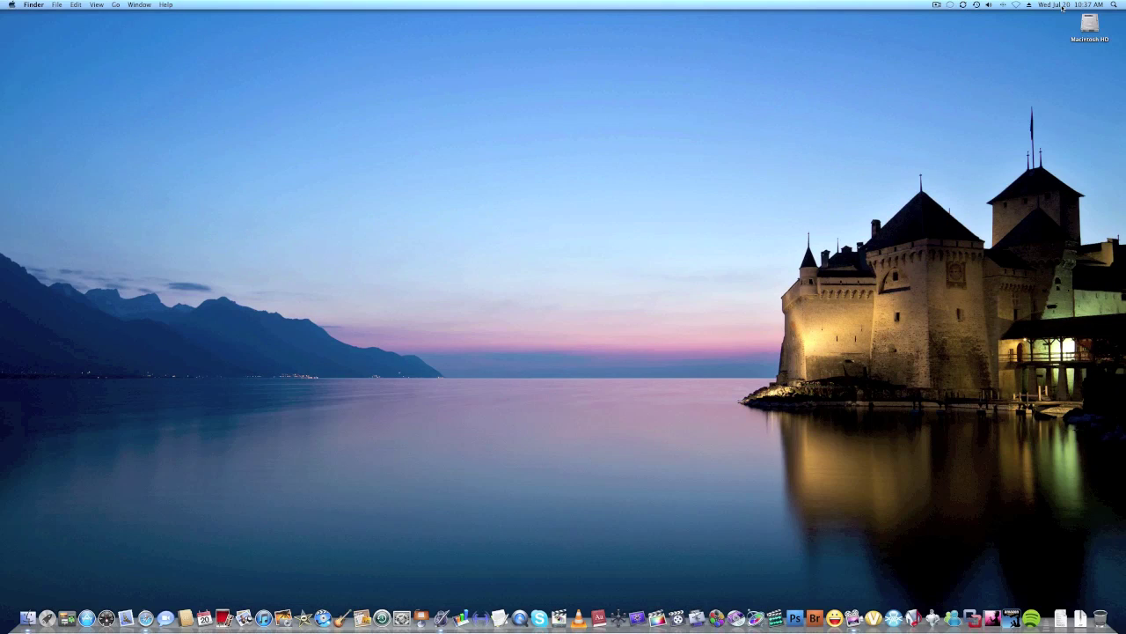
- Move to Desktop 1 and bring its Pages document window to the front through Mission Control
key("ctrl+Left")
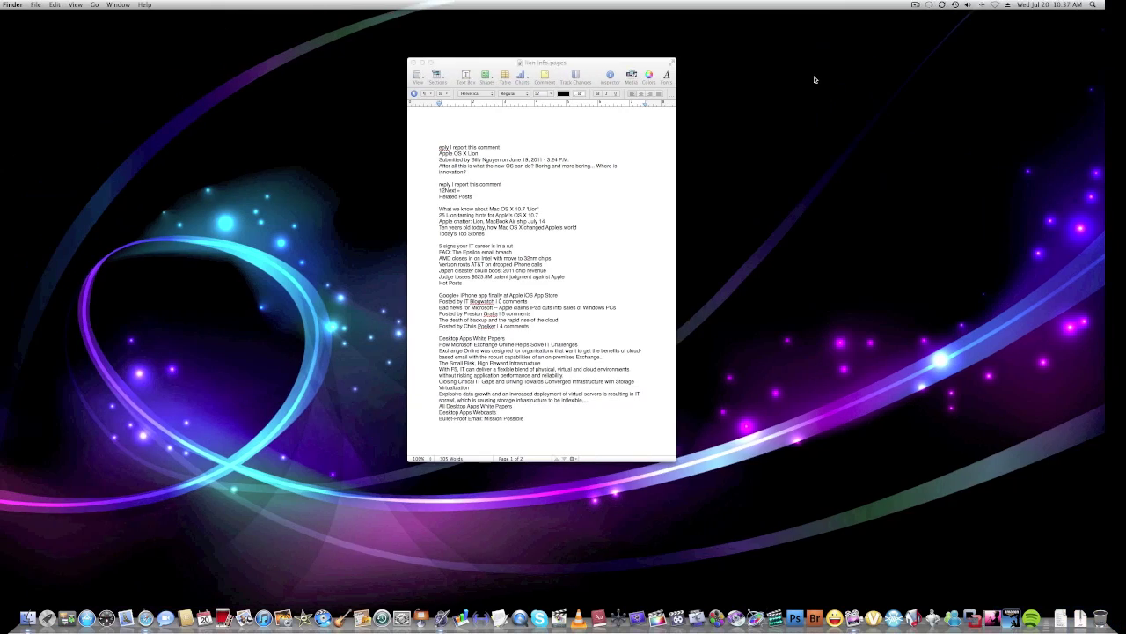
key("ctrl+Up")
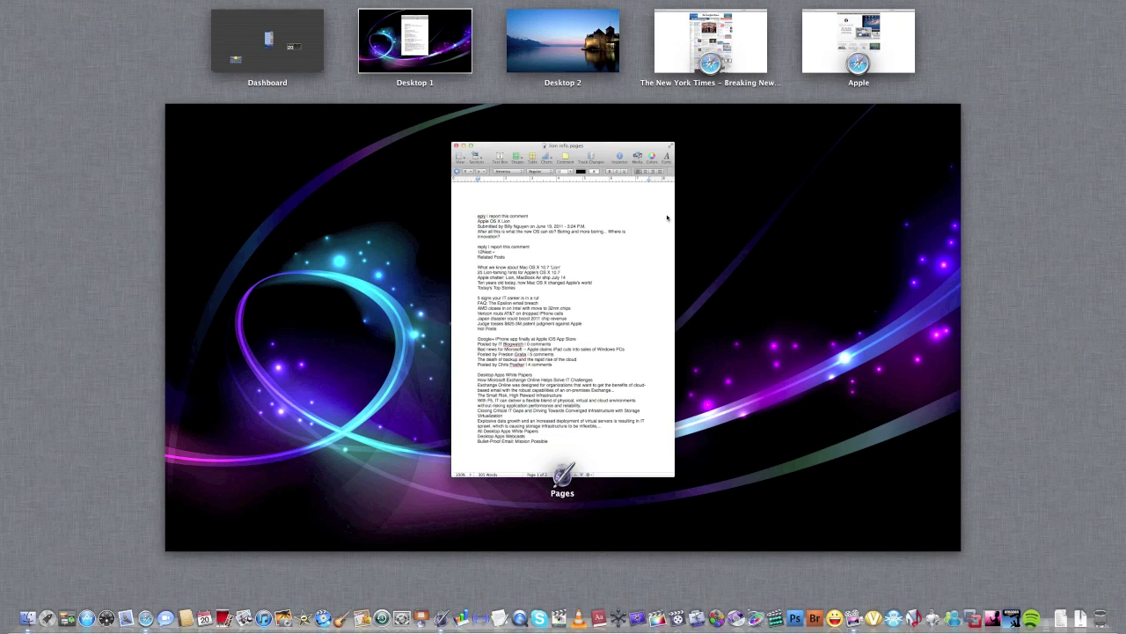
left_click(519, 251)
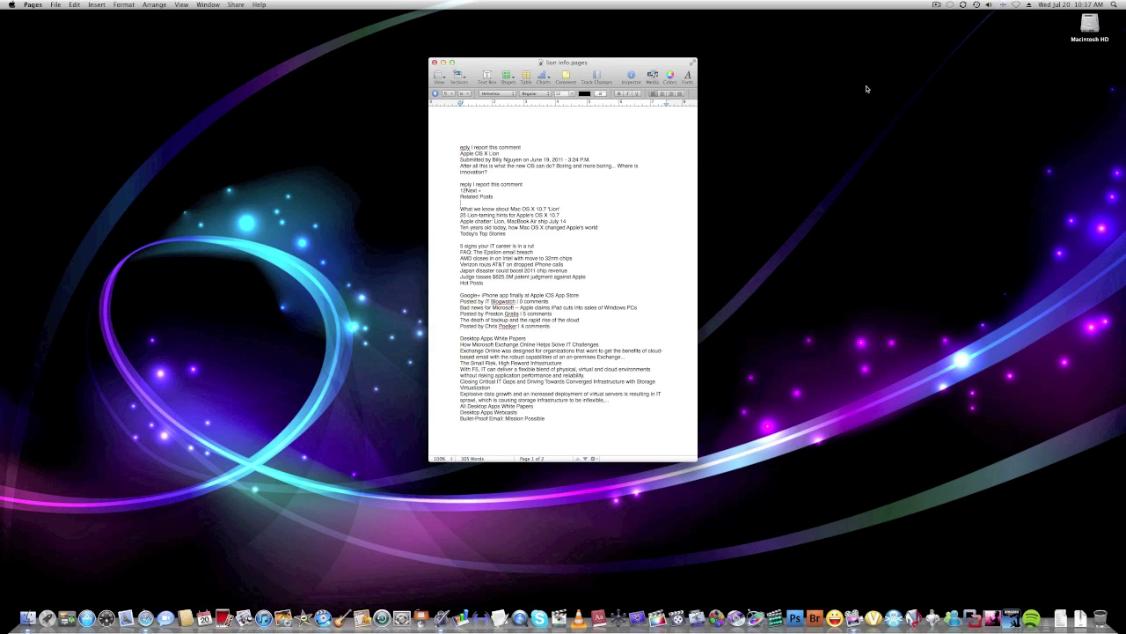